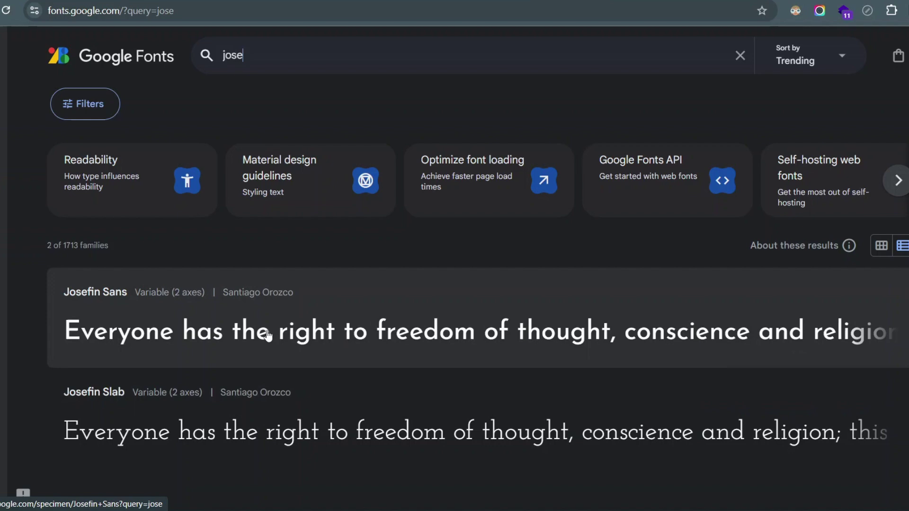
Open the Josefin Sans specimen page and browse its styles from Thin 100 to Regular 400.
left_click(268, 335)
scroll(887, 315, "down", 5)
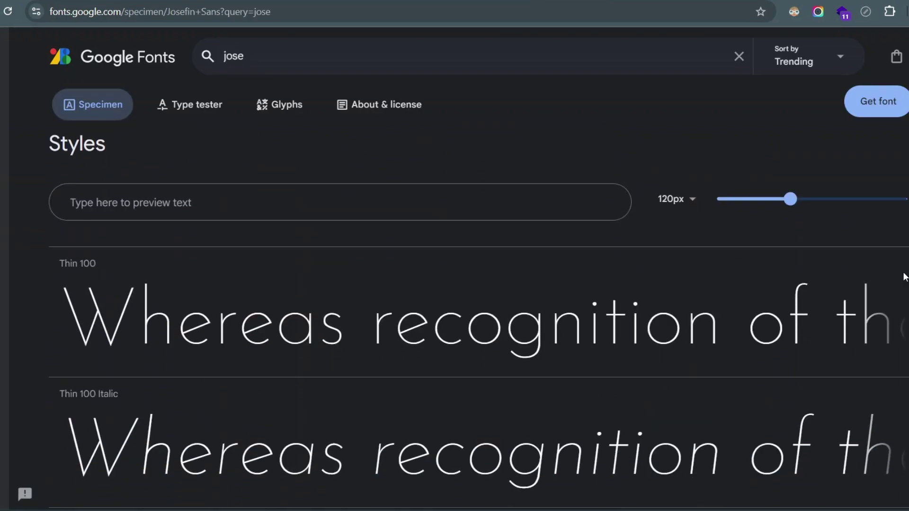
scroll(902, 280, "down", 2)
scroll(899, 336, "down", 1)
scroll(900, 337, "down", 2)
scroll(900, 335, "up", 4)
left_click_drag(90, 264, 114, 267)
scroll(193, 304, "down", 4)
left_click_drag(81, 388, 145, 389)
scroll(784, 400, "down", 1)
scroll(890, 332, "down", 5)
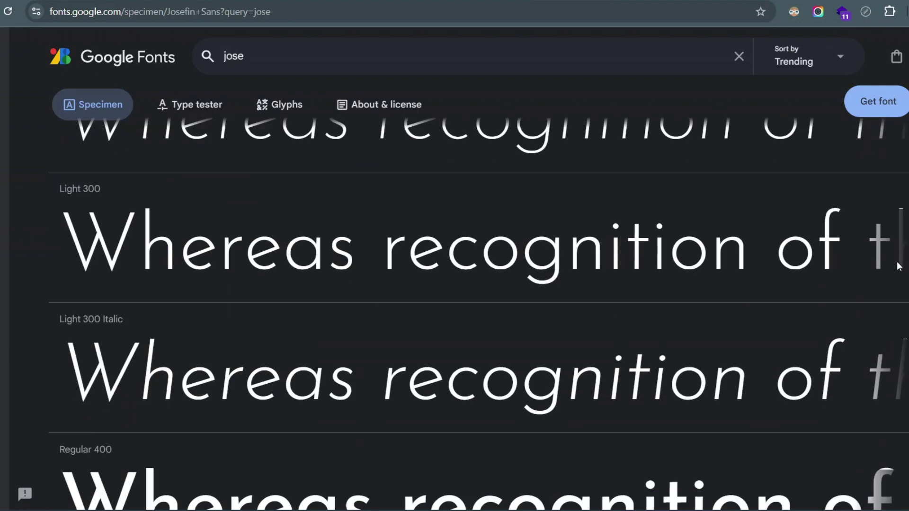
scroll(897, 264, "up", 6)
scroll(898, 271, "up", 3)
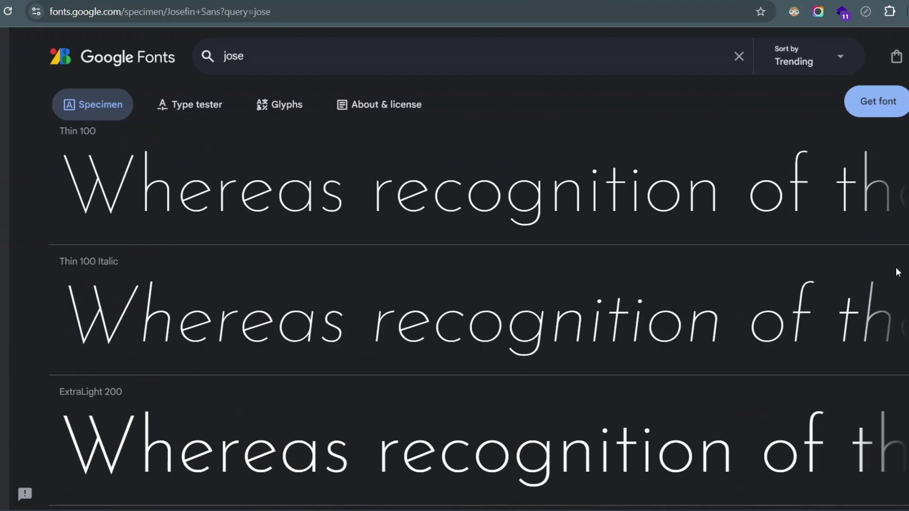
scroll(898, 272, "up", 3)
scroll(894, 270, "up", 2)
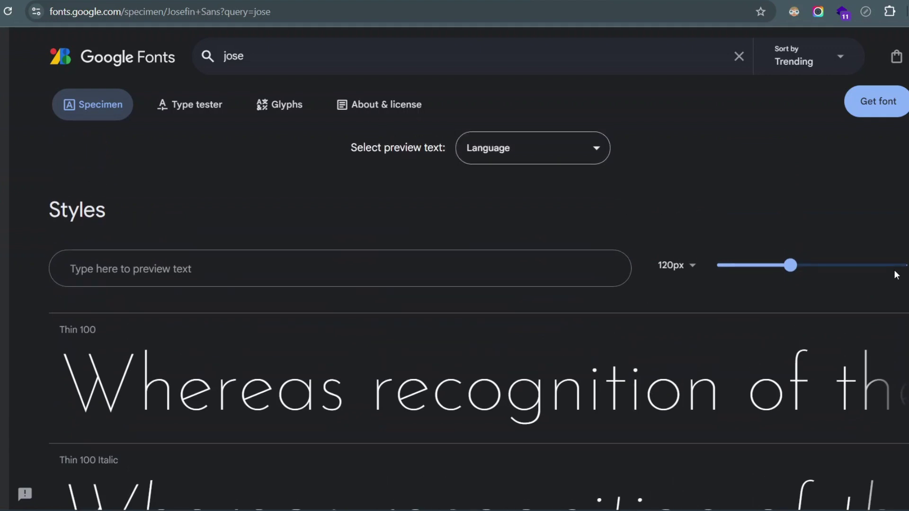
scroll(889, 223, "up", 2)
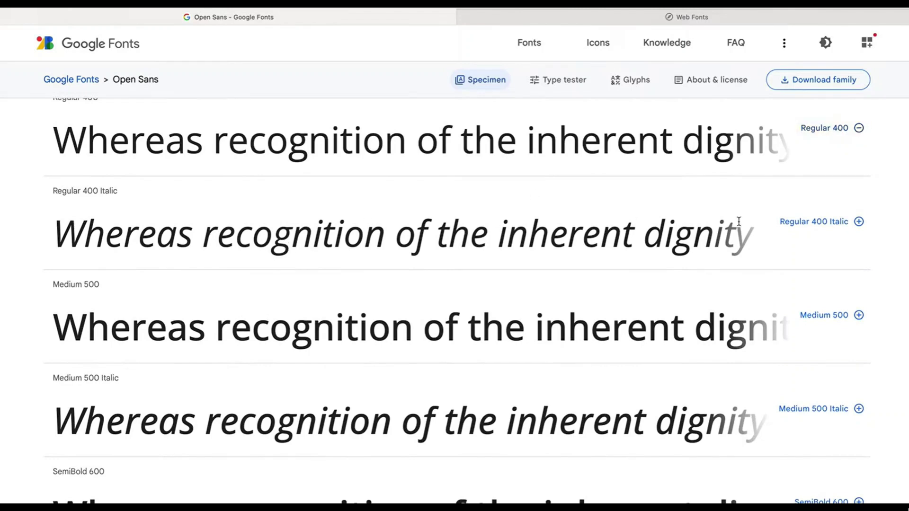
Add the Regular 400 Italic style, then select and copy the generated embed code.
left_click(827, 227)
left_click(867, 43)
left_click_drag(746, 324, 802, 450)
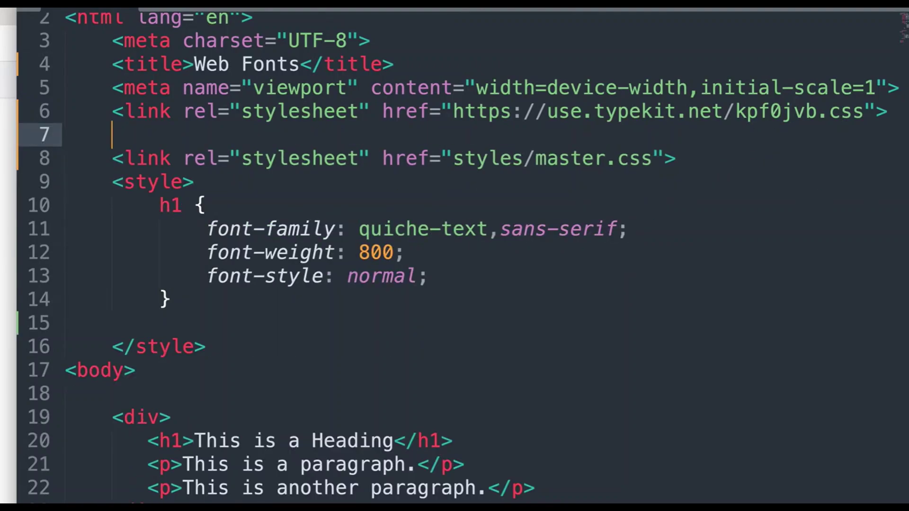
type("<link rel=\"preconnect\" href=\"https://fonts.googleapis.com\"> <link rel=\"preconnect\" href=\"https://fonts.gstatic.com\" crossorigin> <link href=\"https://fonts.googleapis.com/css2?family=Open+Sans:ital@0;1&display=swap\" rel=\"stylesheet\">")
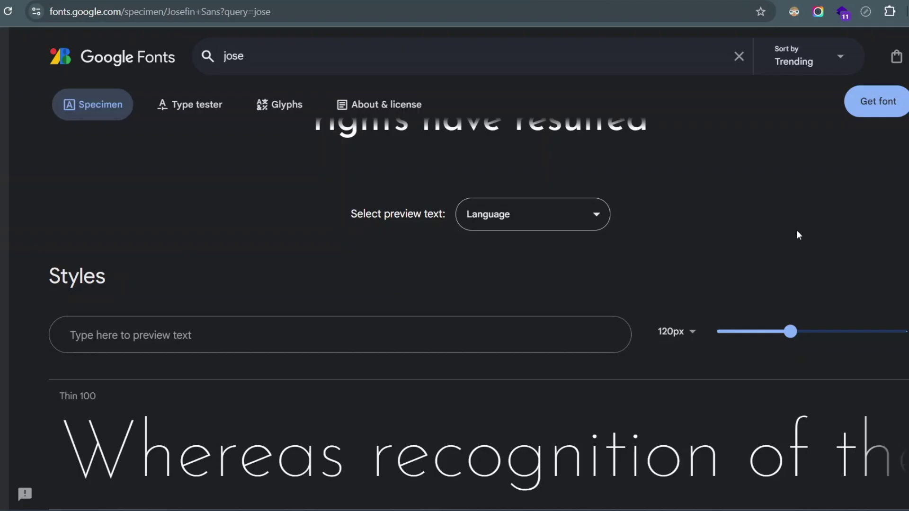
Add Josefin Sans to the selection and view its embed code, highlighting the 100–700 weight range.
scroll(800, 239, "down", 1)
scroll(808, 250, "up", 5)
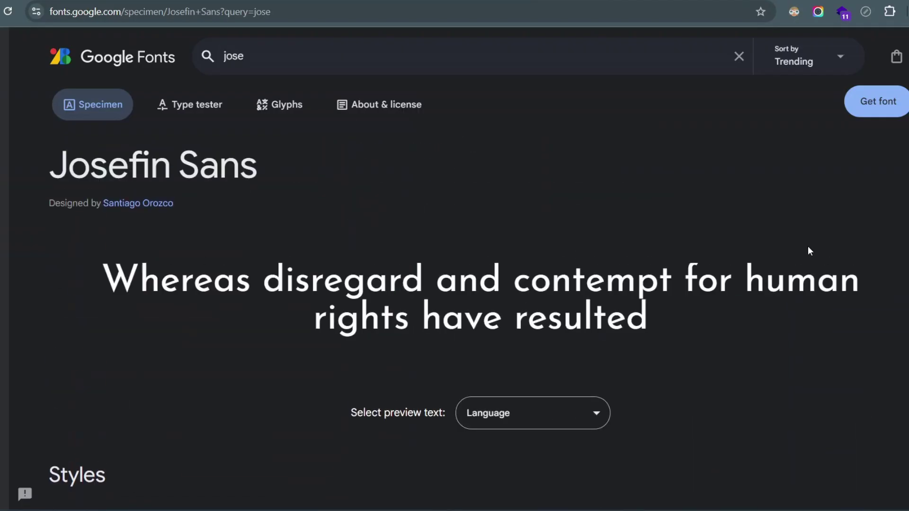
scroll(877, 248, "down", 6)
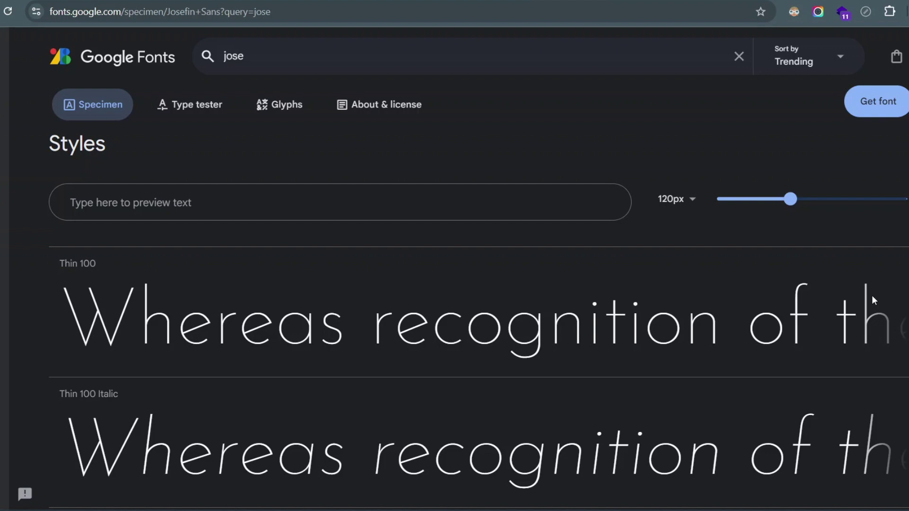
scroll(873, 299, "up", 6)
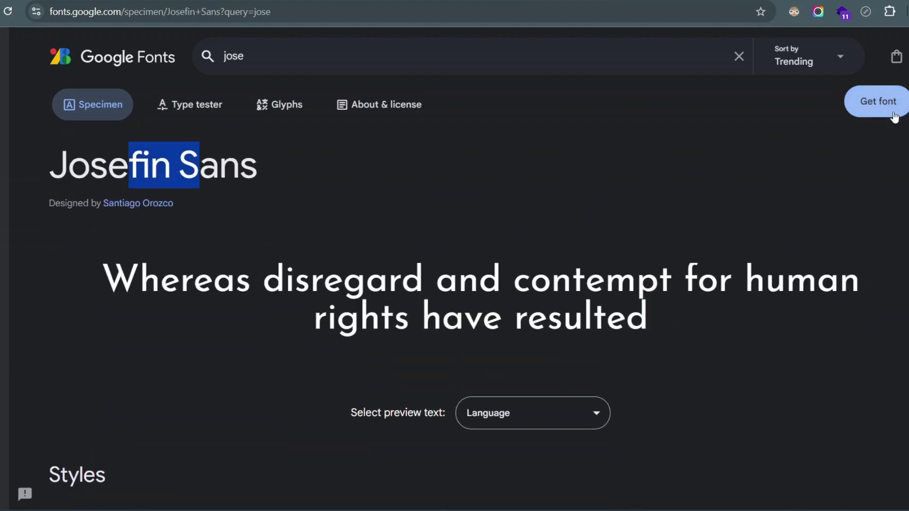
left_click(893, 115)
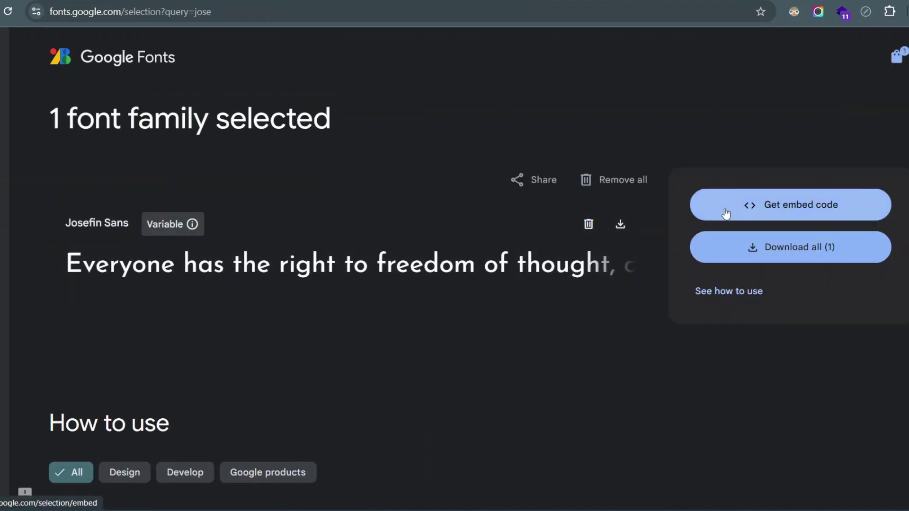
left_click(741, 211)
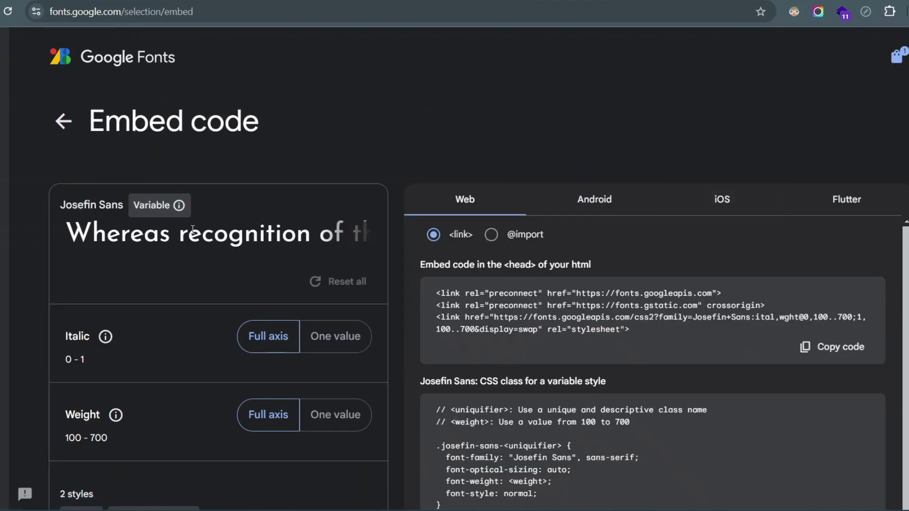
scroll(340, 180, "down", 3)
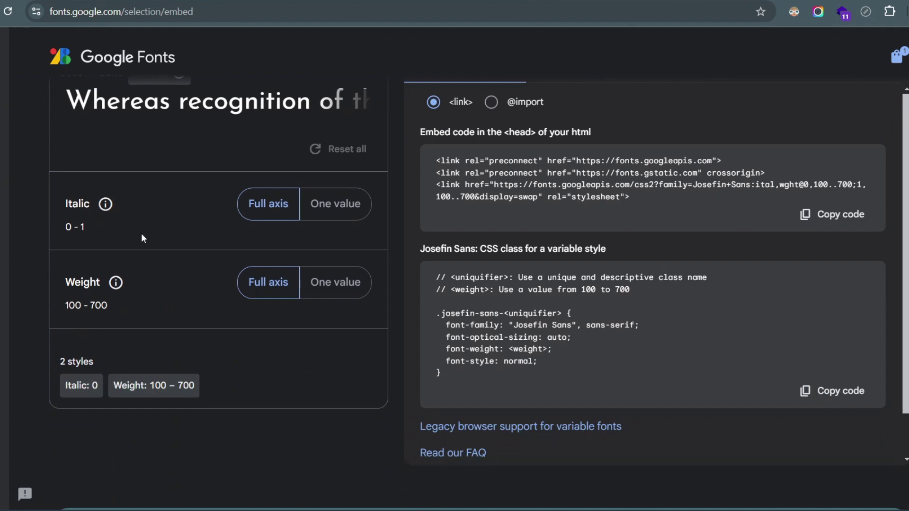
left_click_drag(64, 314, 106, 317)
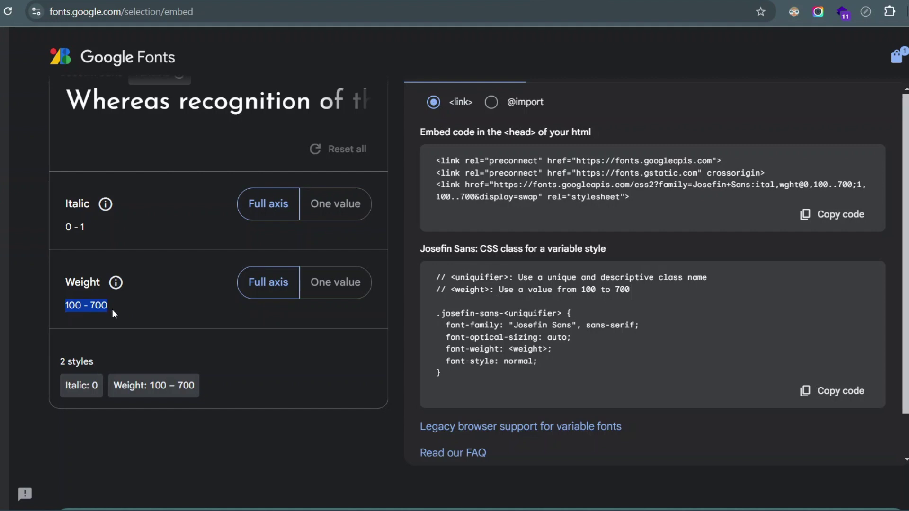
left_click(333, 284)
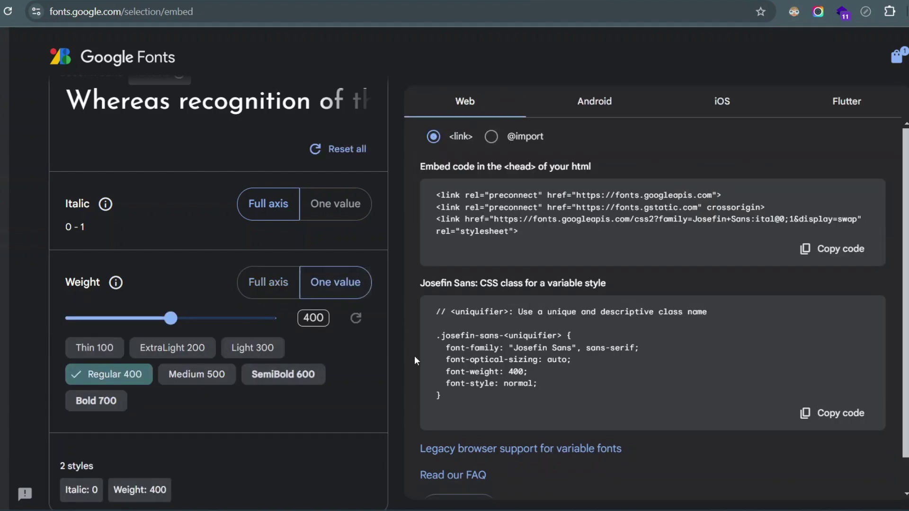
left_click(254, 350)
left_click(182, 379)
left_click(191, 350)
left_click(97, 348)
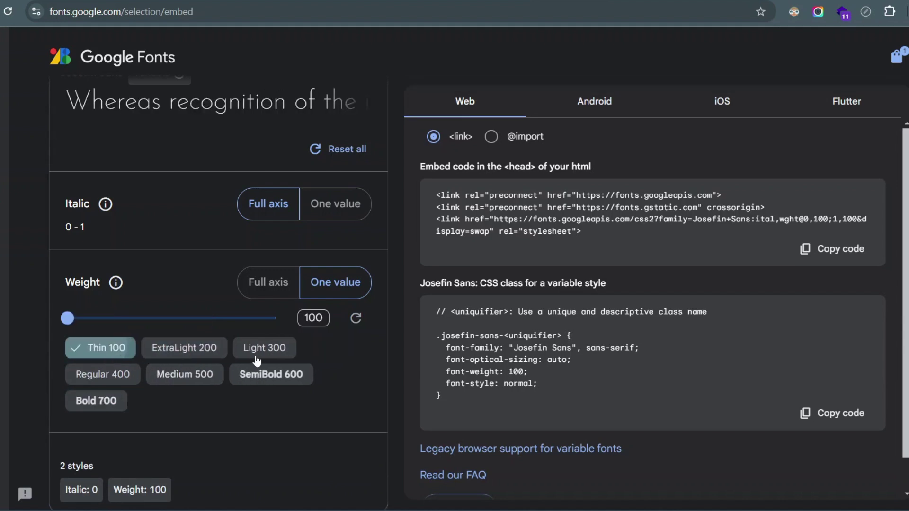
left_click(265, 375)
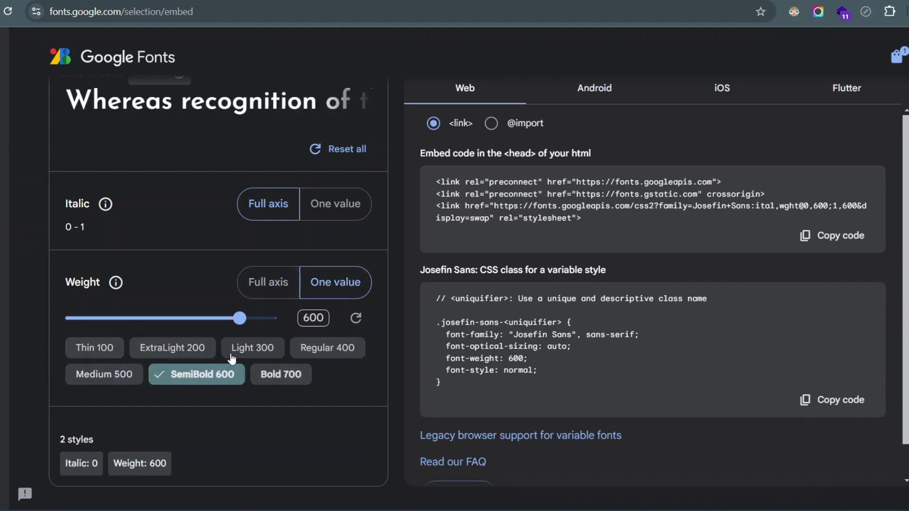
left_click(258, 291)
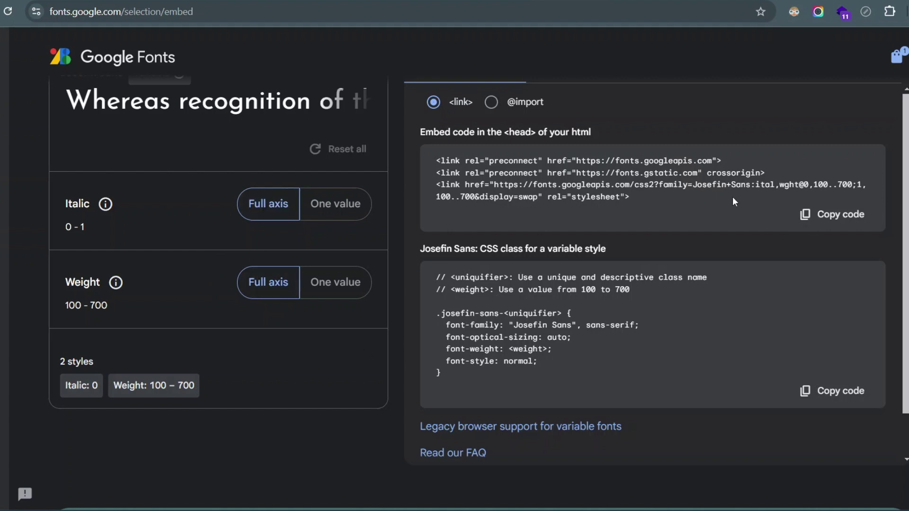
left_click_drag(632, 197, 462, 163)
left_click(348, 282)
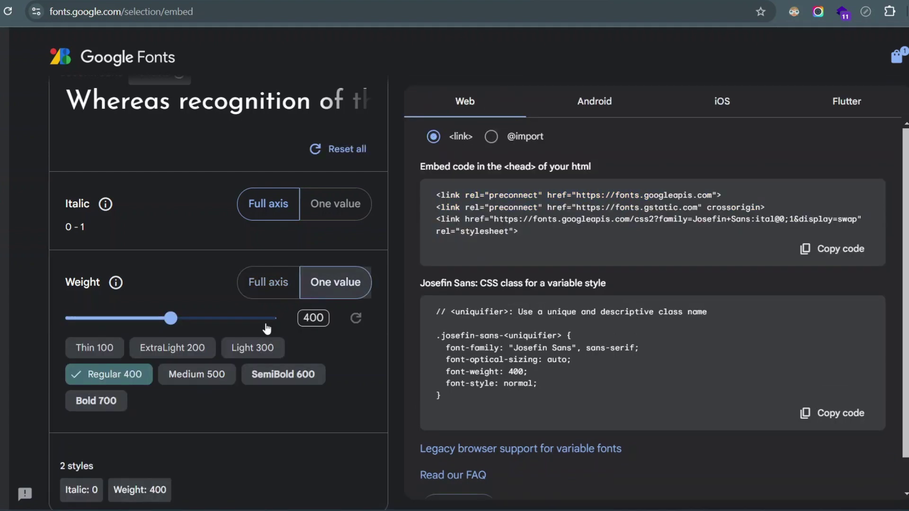
left_click(263, 296)
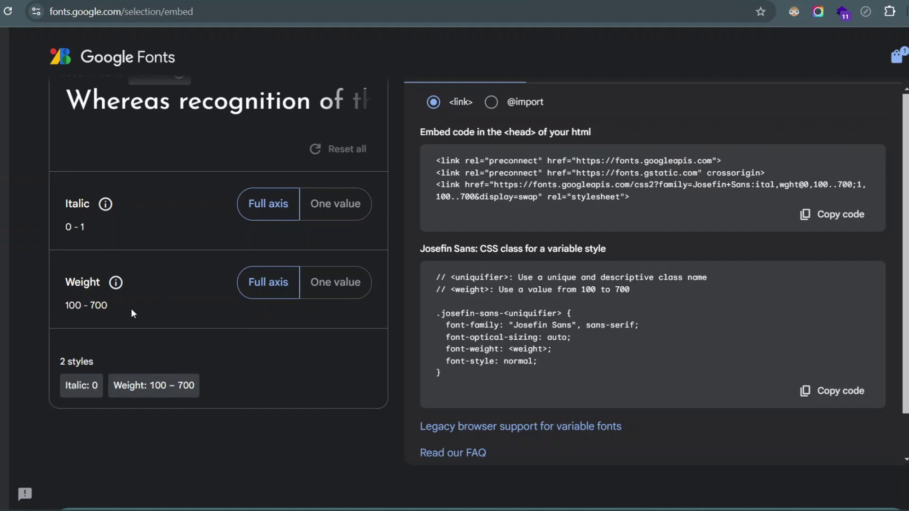
scroll(132, 309, "up", 3)
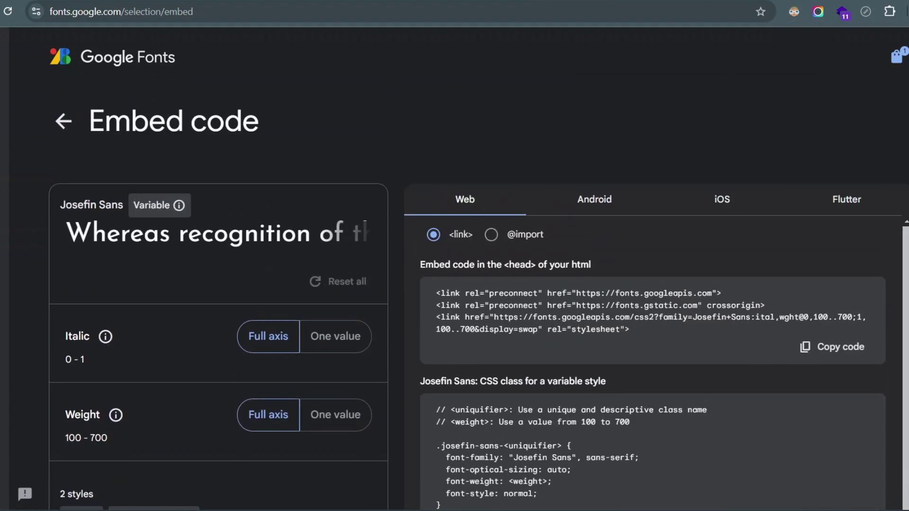
Remove Josefin Sans from the selection and clear the 'jose' search to list all families.
left_click(896, 56)
left_click(636, 185)
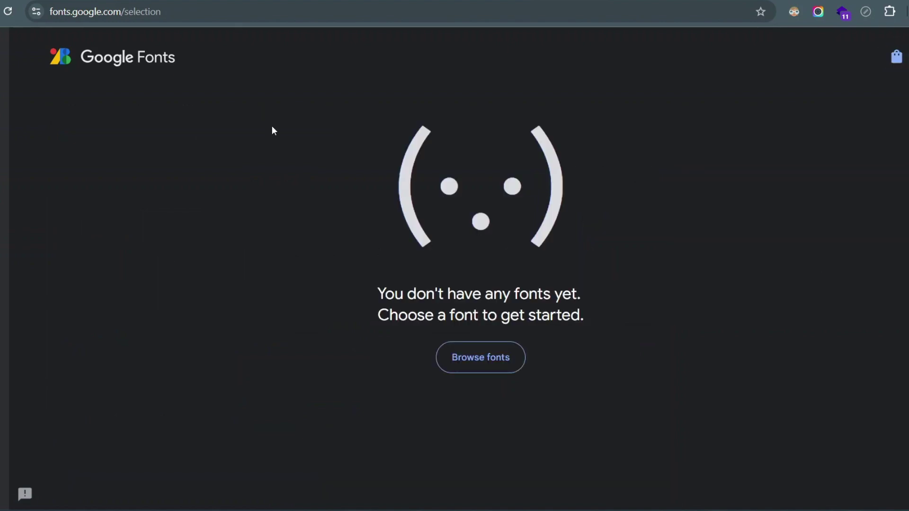
left_click(143, 65)
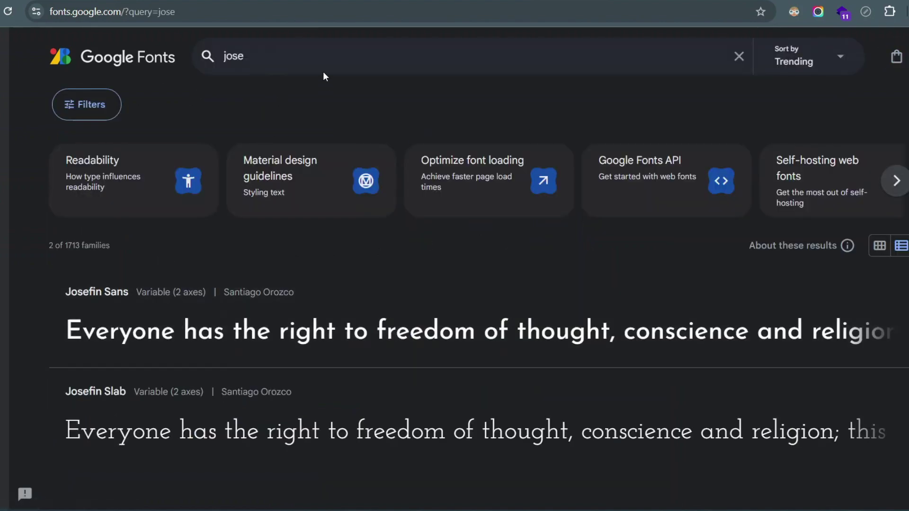
left_click(326, 50)
key("BackSpace")
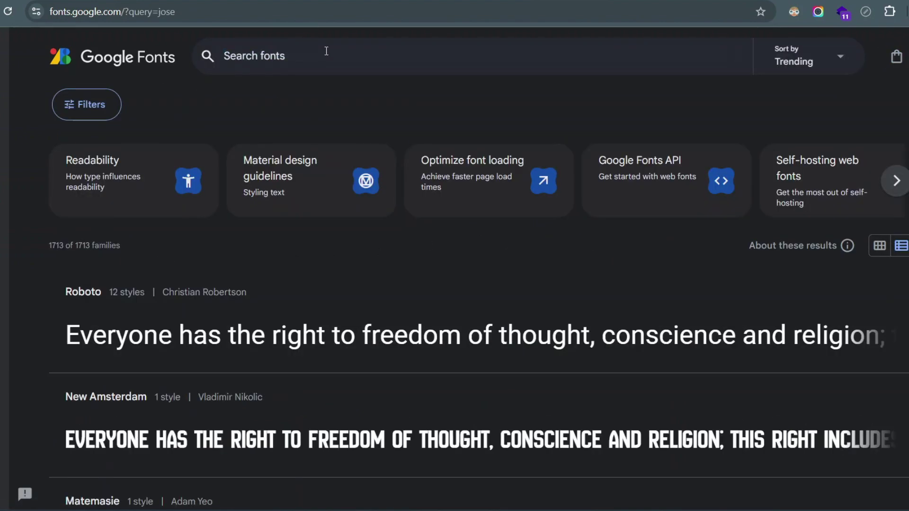
Open Roboto, add it to the selection, and show its embed code for all 12 styles.
left_click(760, 284)
scroll(761, 253, "down", 3)
scroll(757, 244, "down", 1)
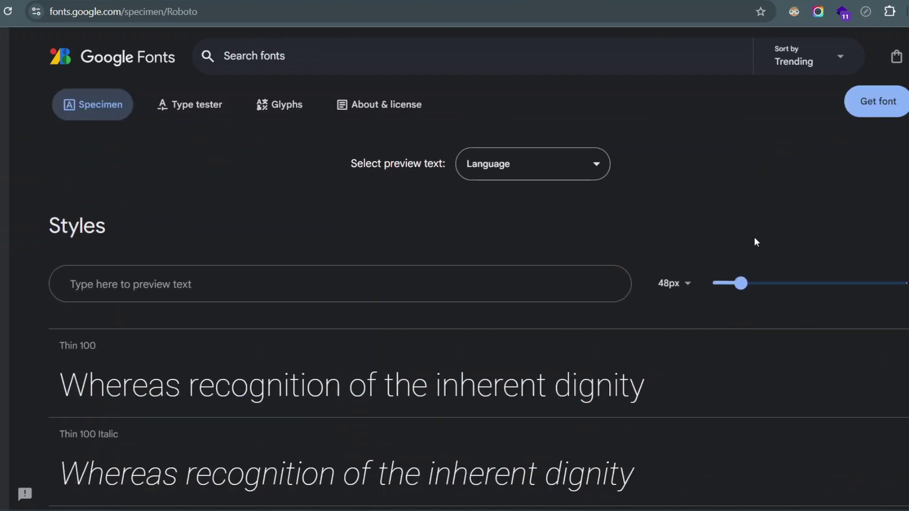
scroll(754, 239, "down", 1)
scroll(672, 412, "down", 2)
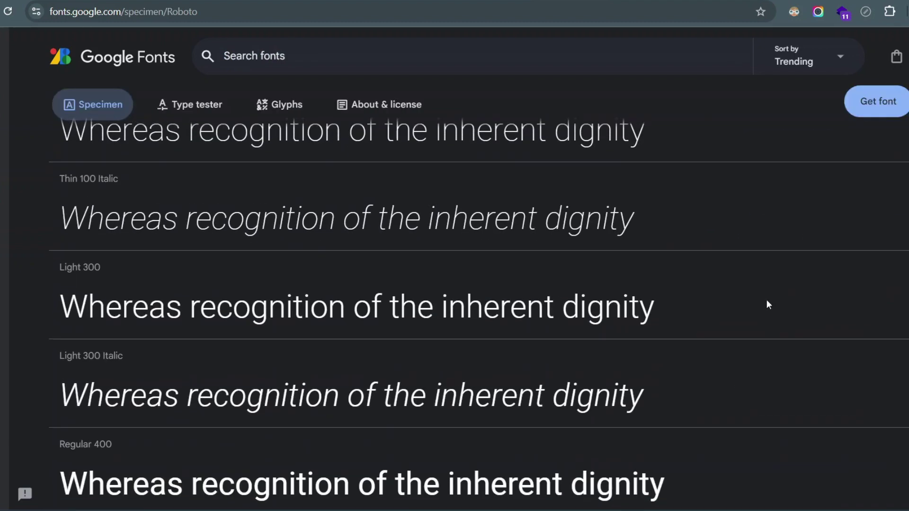
scroll(768, 298, "up", 3)
left_click(882, 100)
left_click(800, 175)
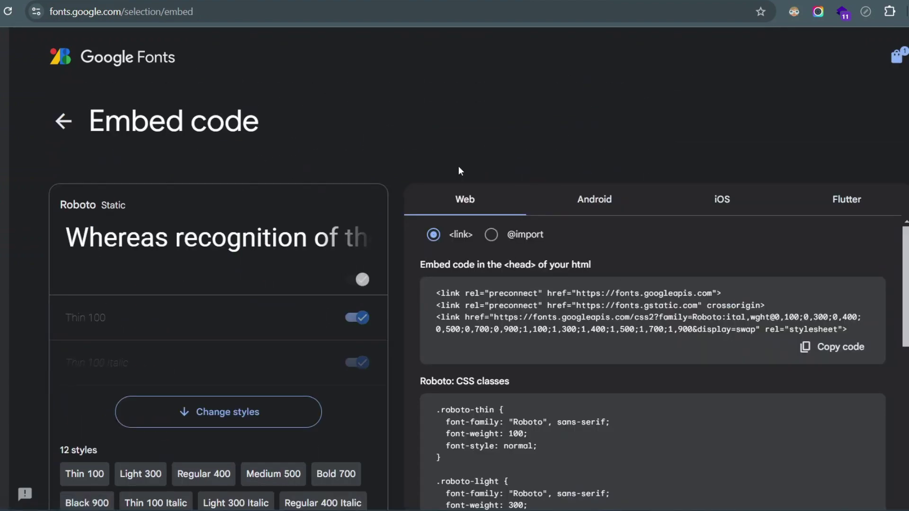
Expand Roboto's style list and switch off Light 300 Italic, Thin 100 Italic and Regular 400.
scroll(425, 181, "down", 1)
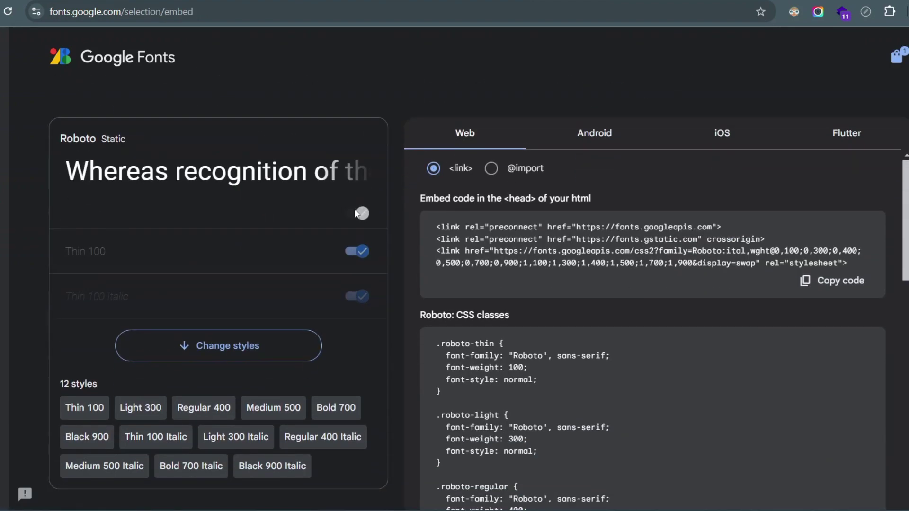
left_click(212, 357)
scroll(294, 265, "down", 3)
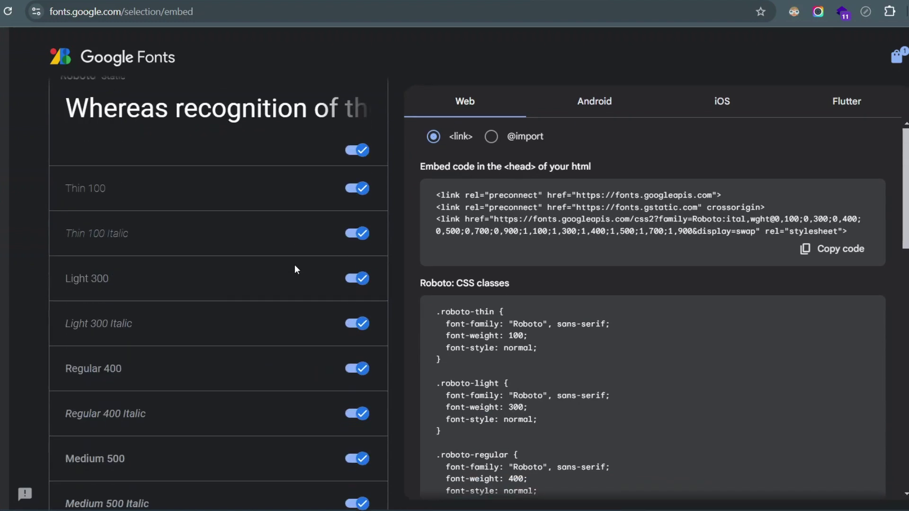
scroll(372, 103, "up", 3)
scroll(340, 242, "down", 1)
left_click(357, 321)
left_click(362, 365)
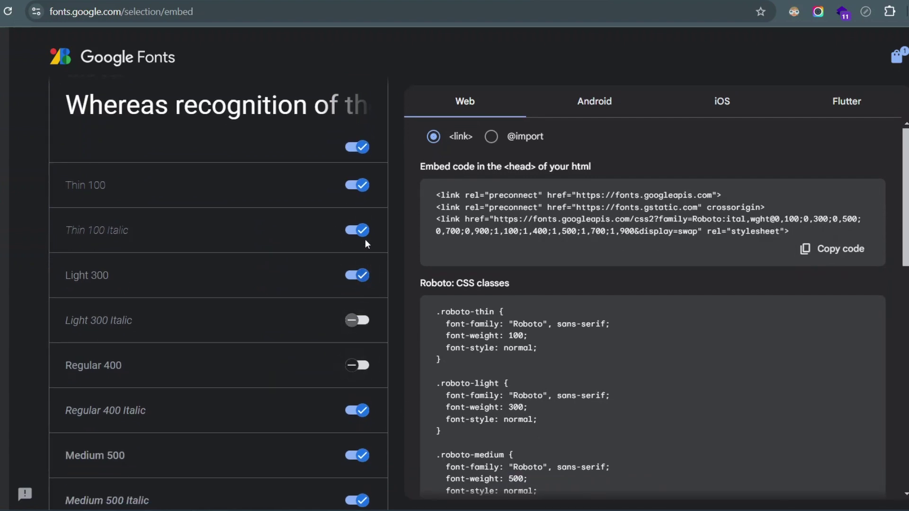
left_click(363, 230)
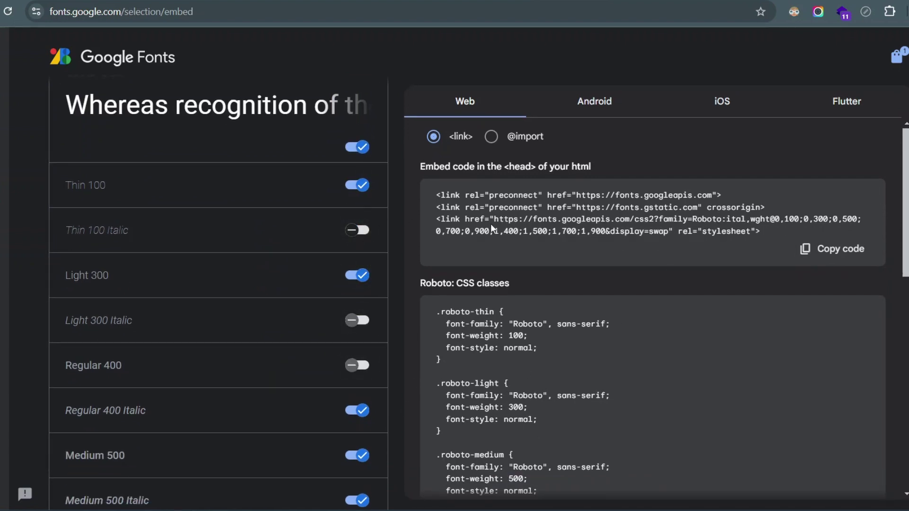
Drop Regular 400 Italic and highlight the updated weight values in the stylesheet link.
left_click_drag(519, 234, 572, 234)
left_click_drag(501, 231, 519, 231)
left_click(356, 412)
left_click_drag(499, 231, 545, 232)
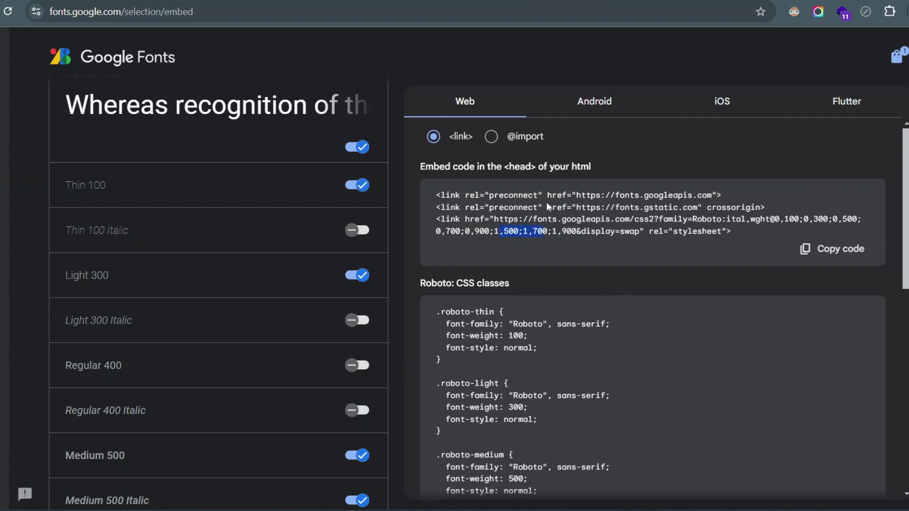
left_click_drag(575, 221, 592, 232)
Switch to File Explorer's roboto folder and select a first group of Roboto font files.
mouse_move(456, 509)
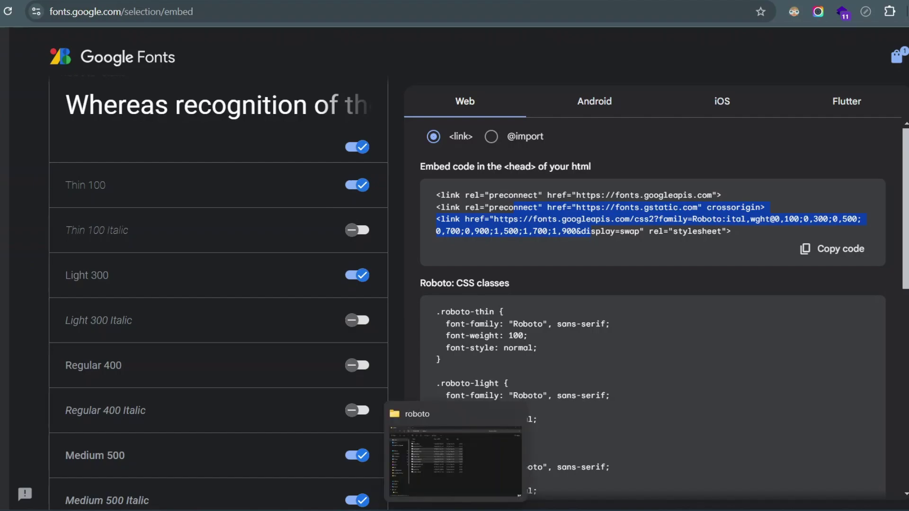
left_click(456, 462)
left_click(758, 291)
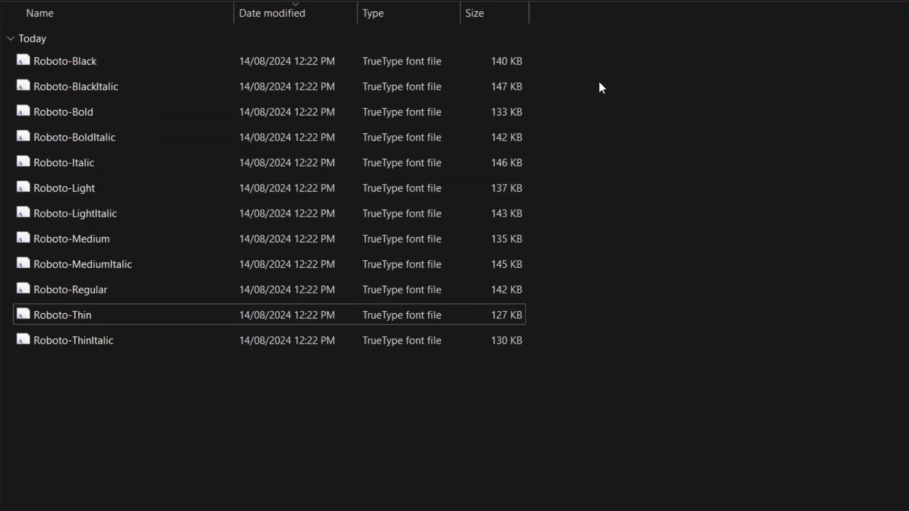
left_click_drag(599, 83, 283, 112)
left_click_drag(95, 109, 118, 234)
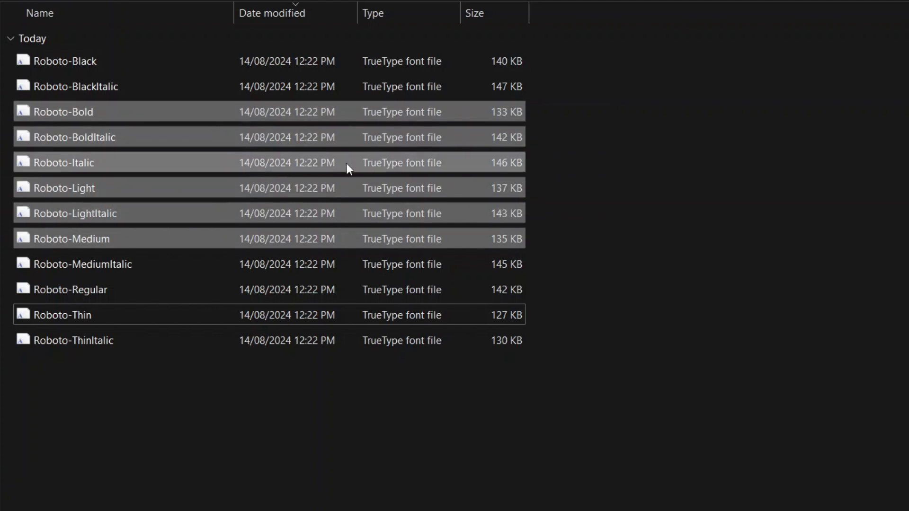
Select Roboto-Bold through Roboto-MediumItalic, then widen the selection to all twelve Roboto files.
left_click_drag(585, 110, 279, 233)
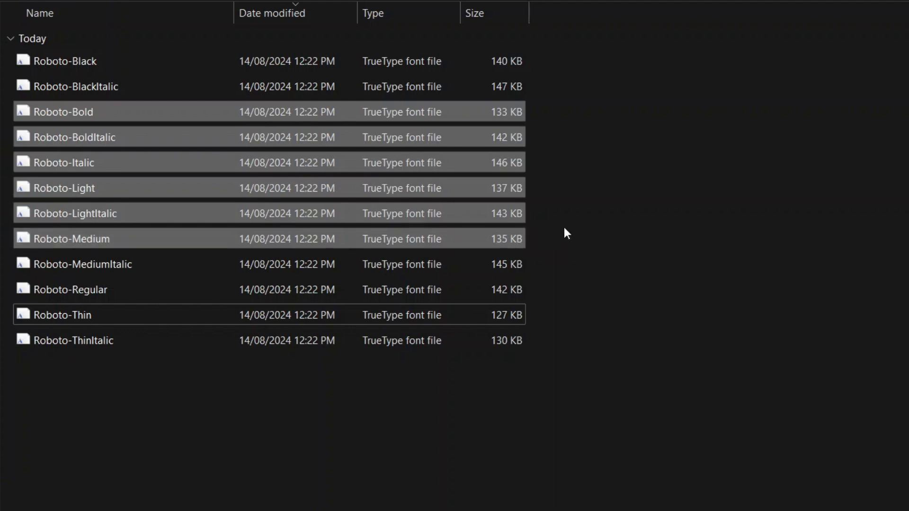
left_click_drag(551, 111, 148, 244)
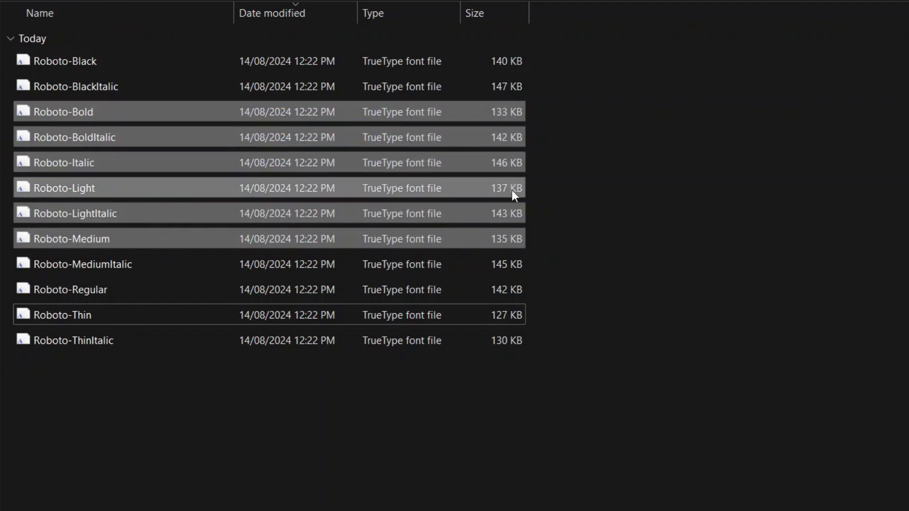
left_click(549, 229)
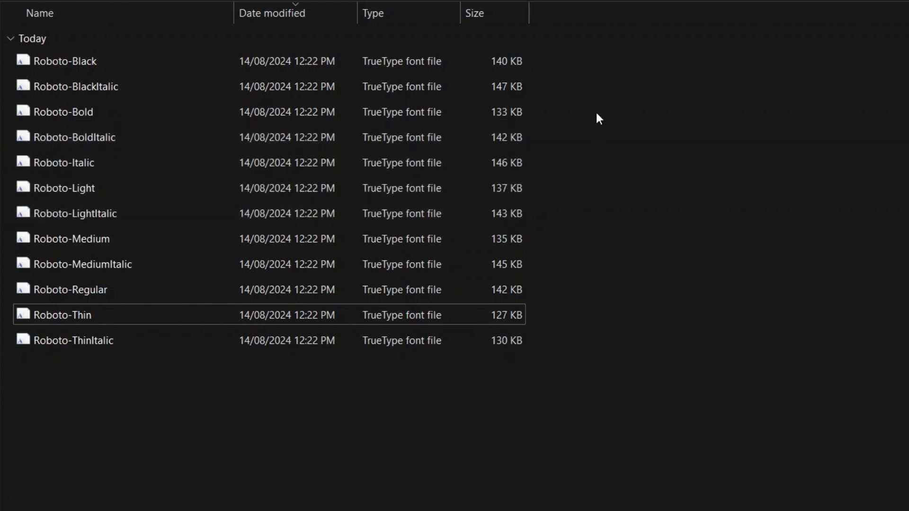
left_click_drag(591, 165, 187, 268)
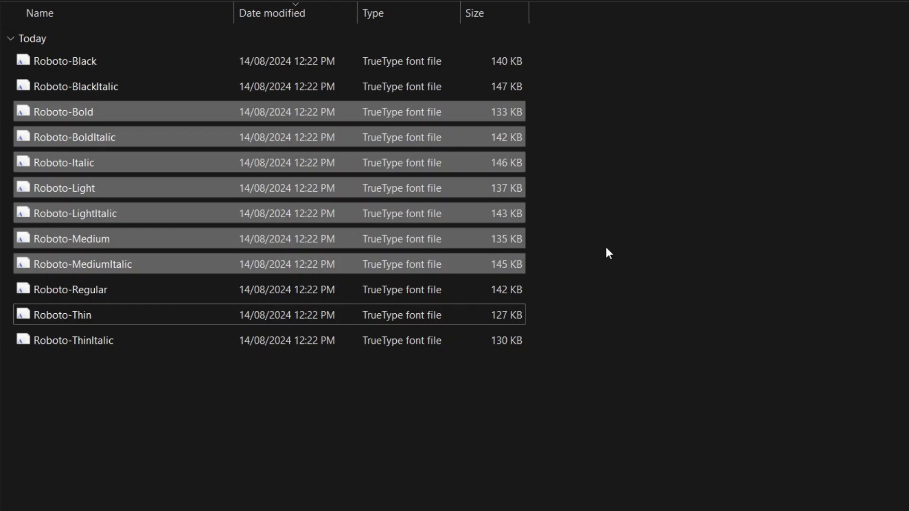
left_click(608, 253)
left_click_drag(632, 92, 84, 275)
left_click_drag(589, 60, 213, 377)
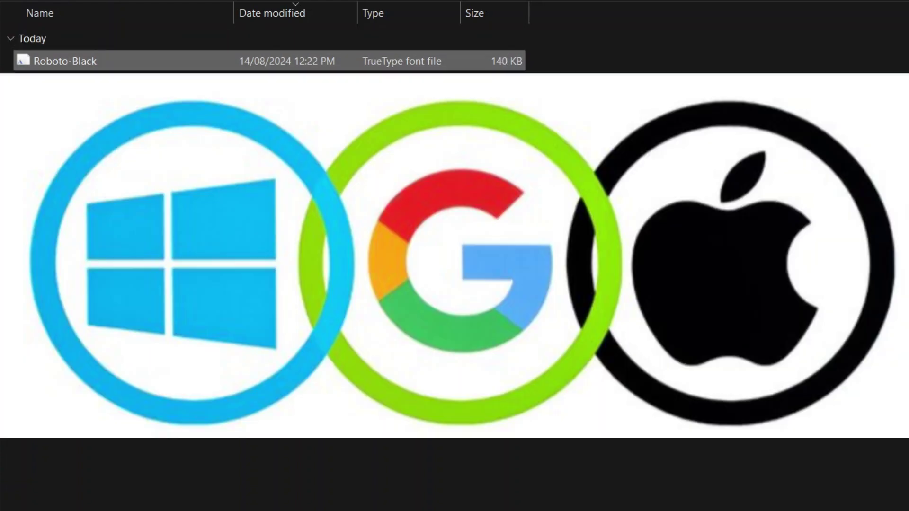
left_click(32, 38)
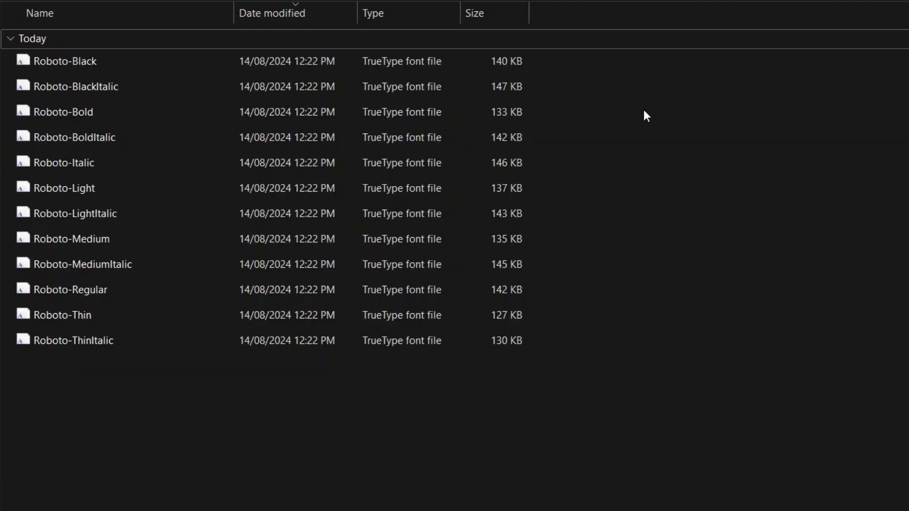
Select and deselect all twelve Roboto font files several times.
left_click_drag(606, 377, 388, 69)
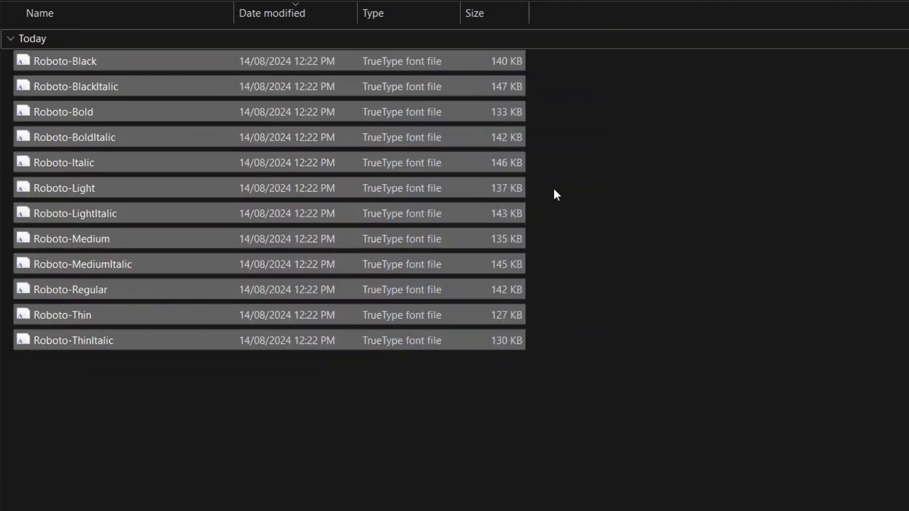
left_click(595, 167)
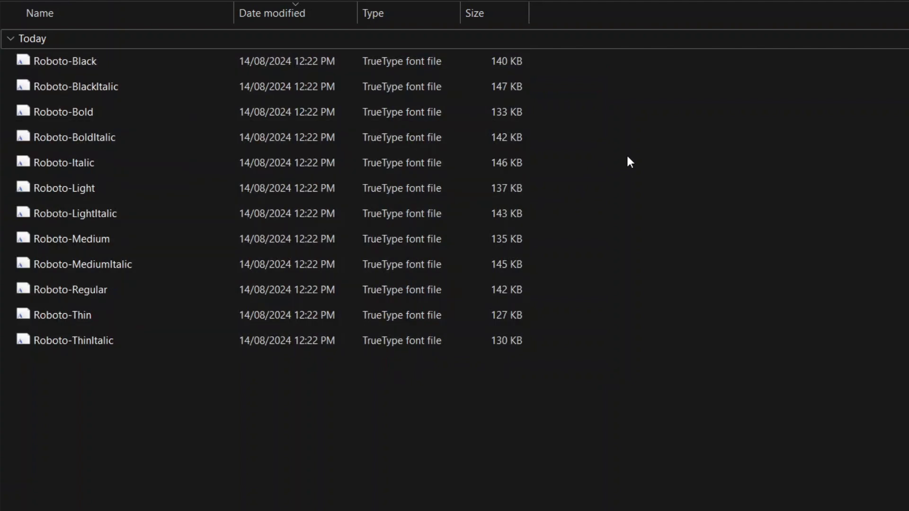
left_click_drag(482, 462, 192, 55)
left_click(668, 235)
left_click_drag(586, 57, 308, 389)
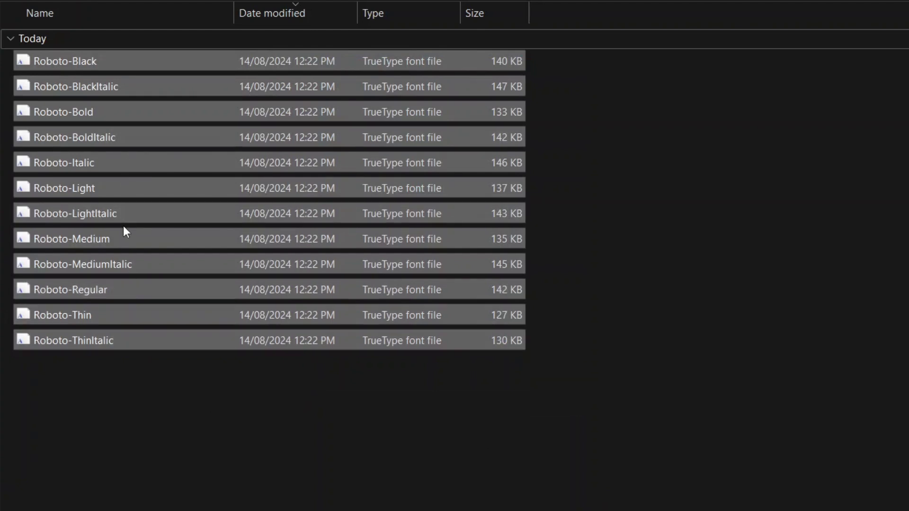
left_click(138, 419)
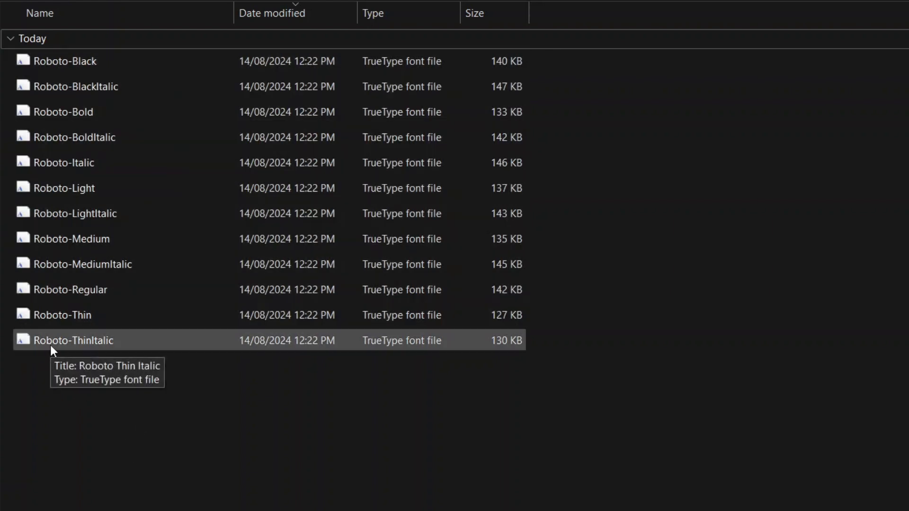
Select Roboto-Regular, Roboto-Thin and Roboto-ThinItalic, then select all the Roboto font files.
left_click_drag(148, 394, 62, 291)
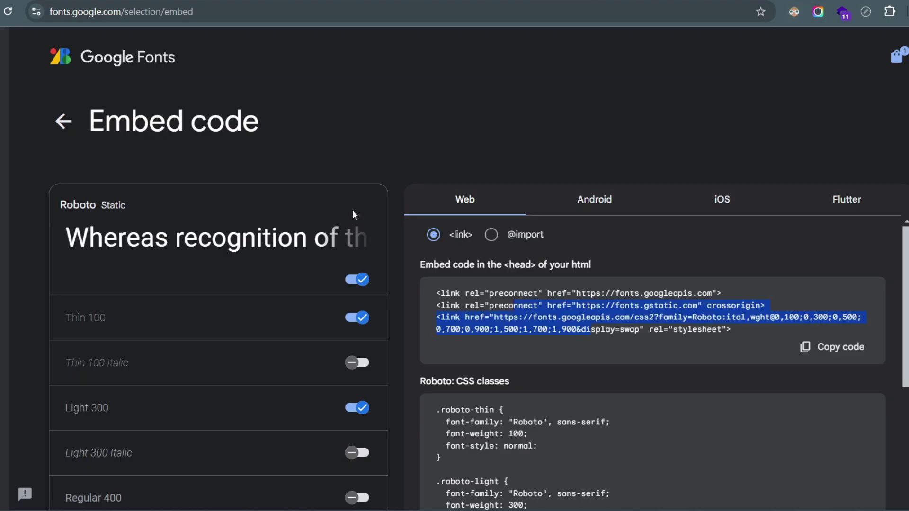
scroll(287, 290, "down", 4)
scroll(323, 246, "down", 5)
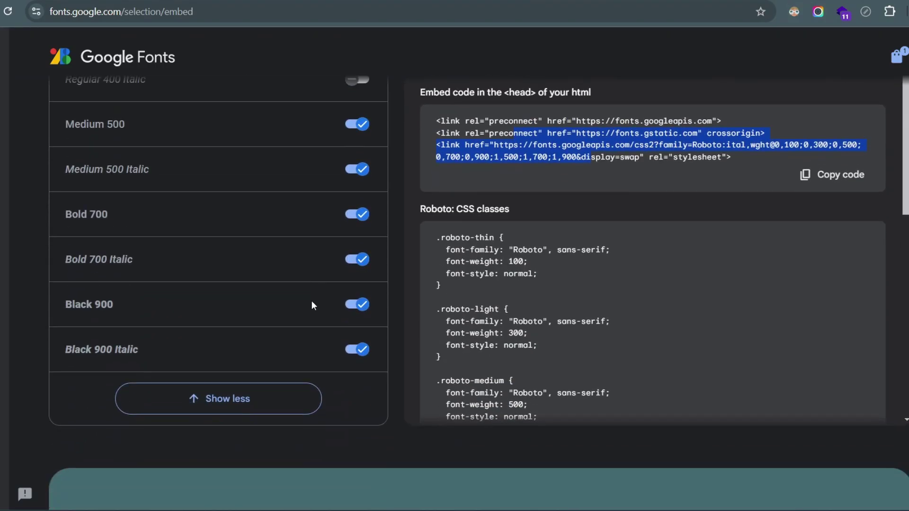
scroll(312, 303, "up", 3)
scroll(312, 302, "up", 5)
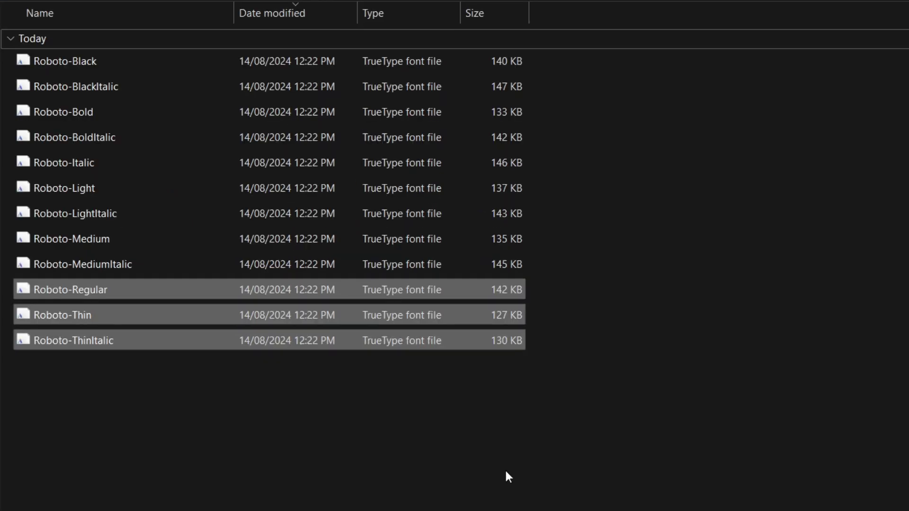
left_click_drag(509, 464, 266, 401)
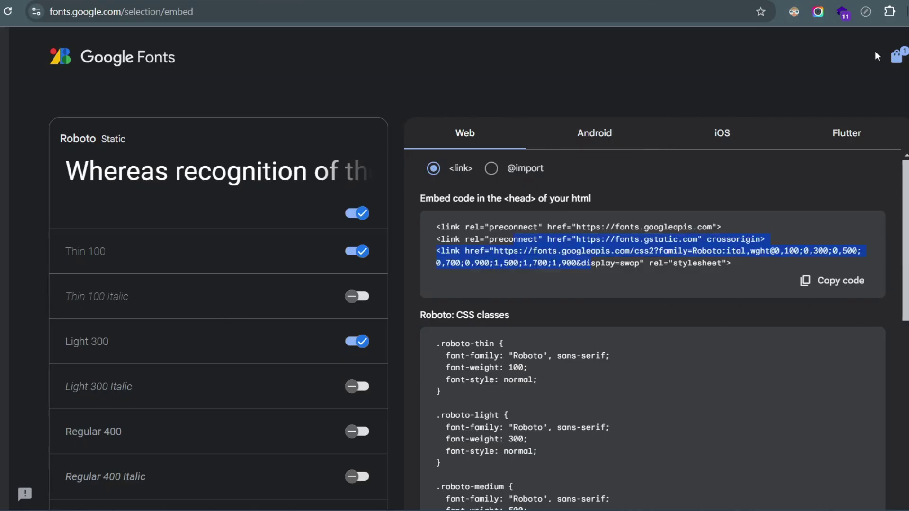
Search for Josefin Sans, add it alongside Roboto, and show the combined embed code.
left_click(892, 56)
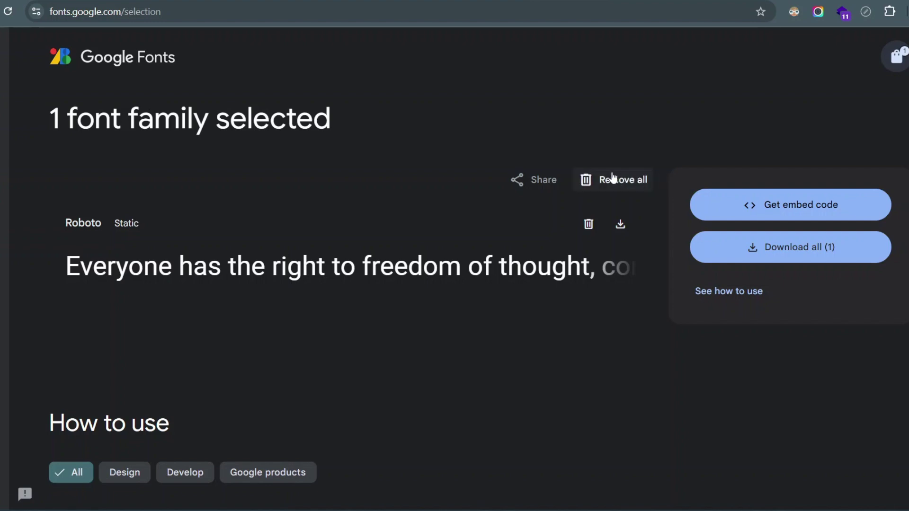
left_click(92, 66)
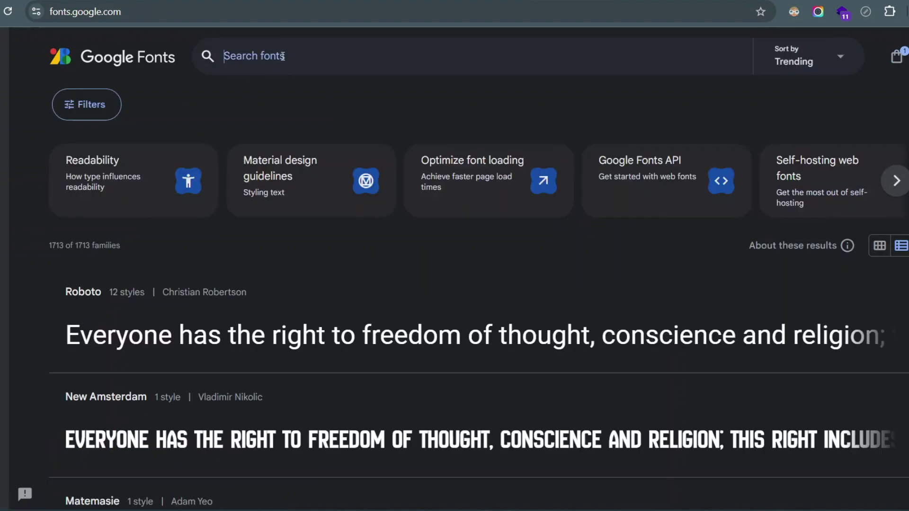
type("iose")
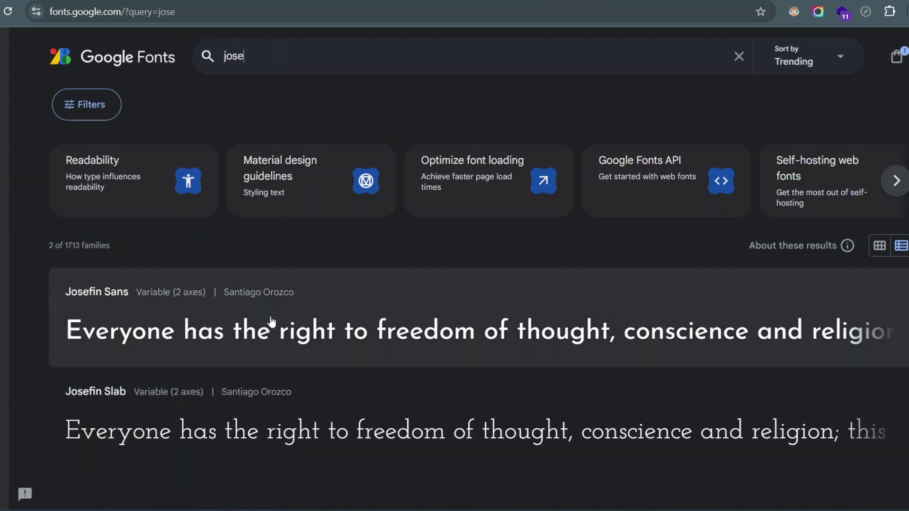
left_click(273, 331)
scroll(663, 331, "down", 3)
scroll(862, 131, "up", 3)
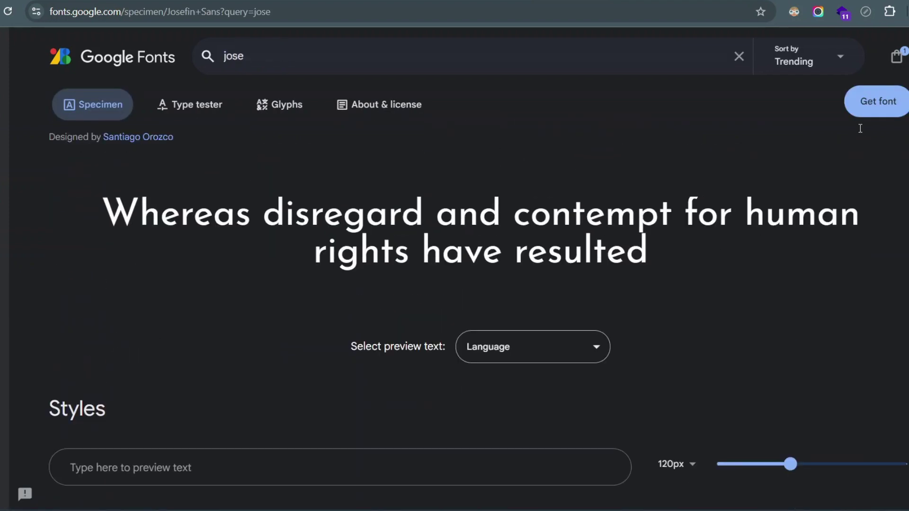
left_click(866, 107)
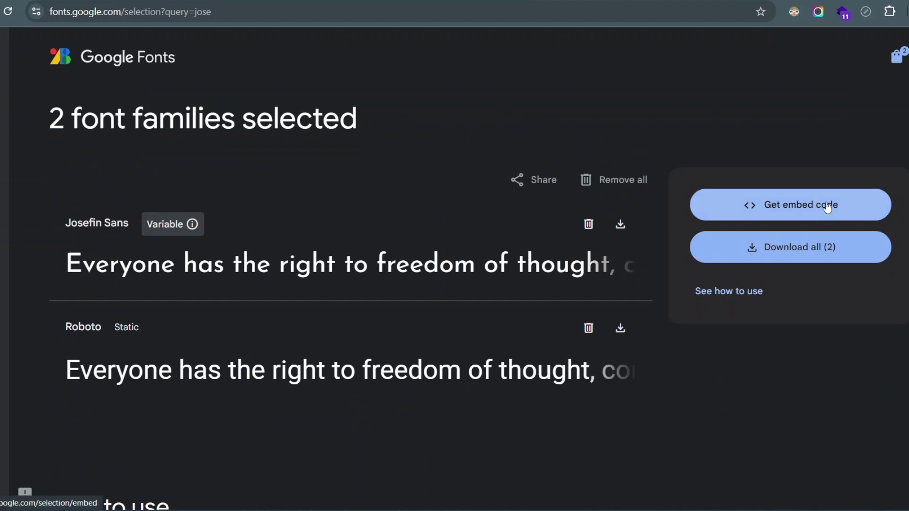
left_click(826, 206)
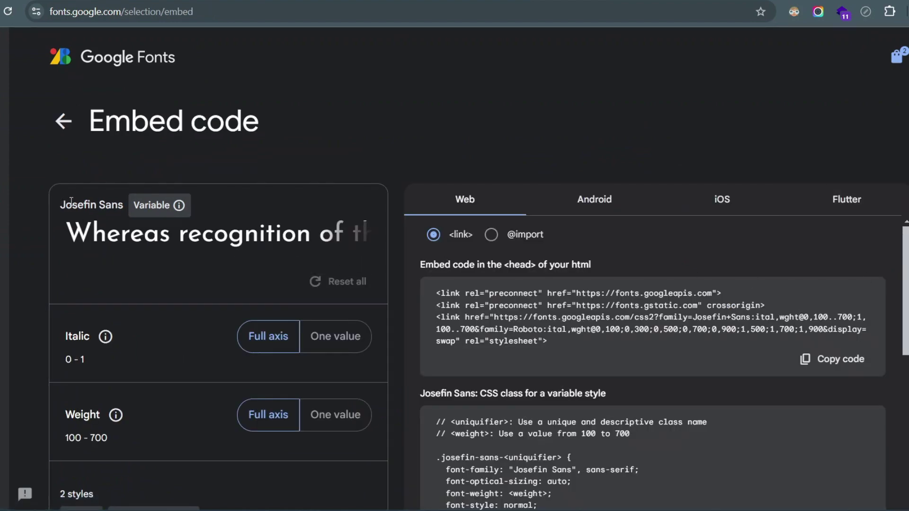
scroll(136, 337, "down", 3)
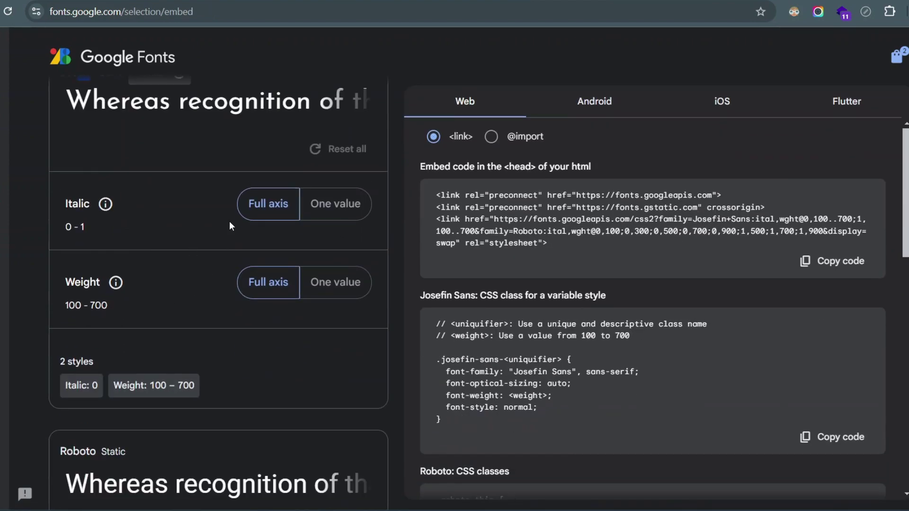
scroll(230, 222, "up", 2)
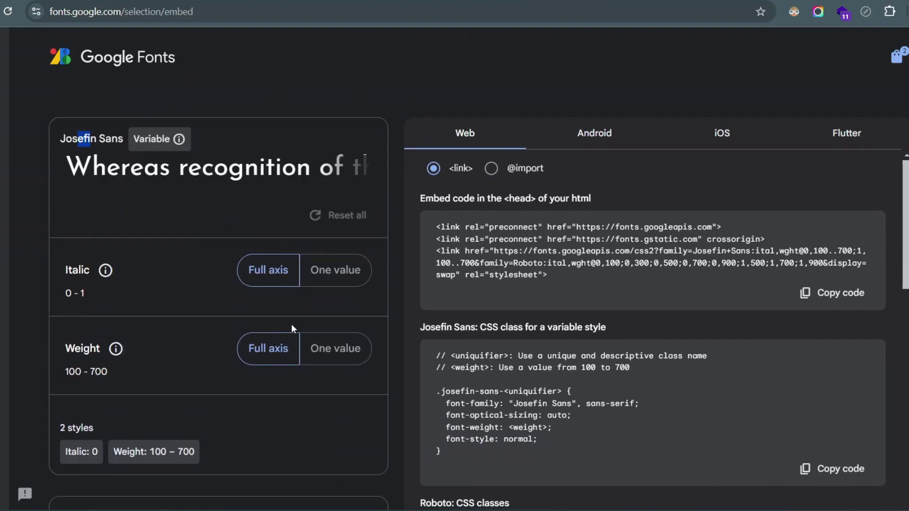
scroll(272, 349, "down", 5)
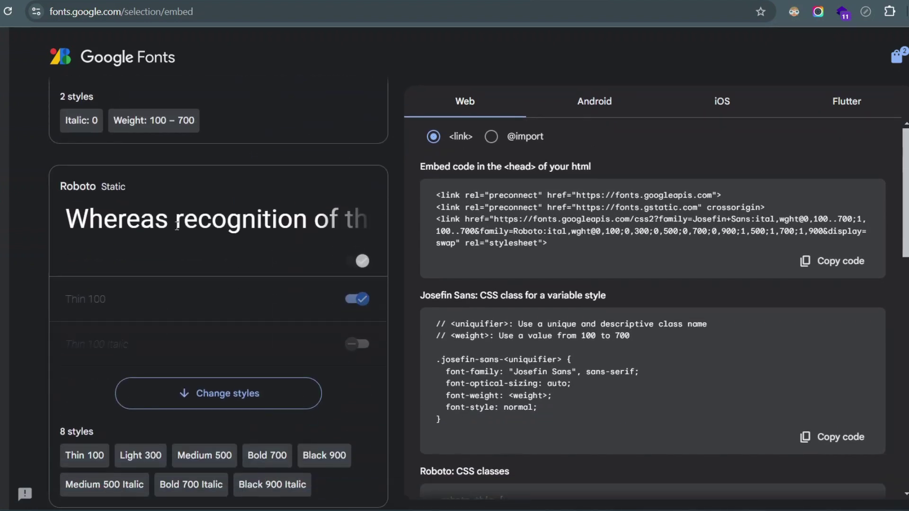
scroll(174, 232, "up", 7)
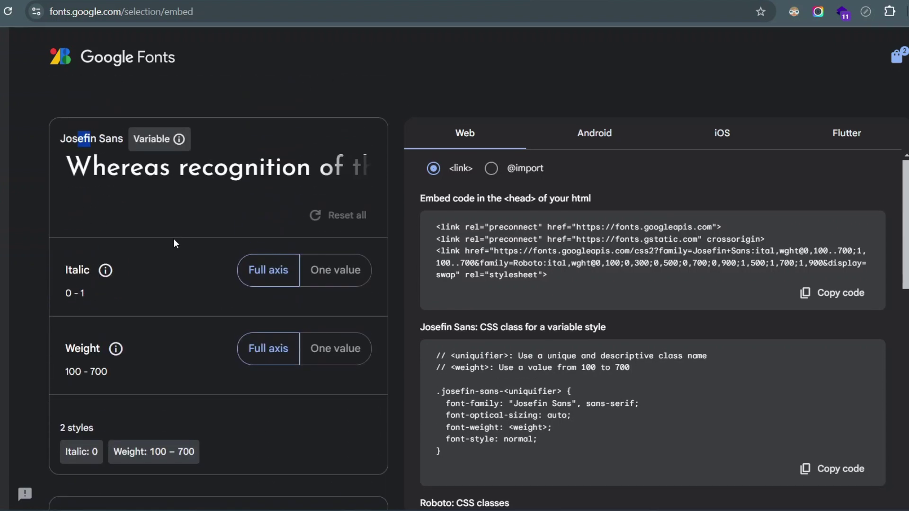
left_click(80, 147)
mouse_move(155, 147)
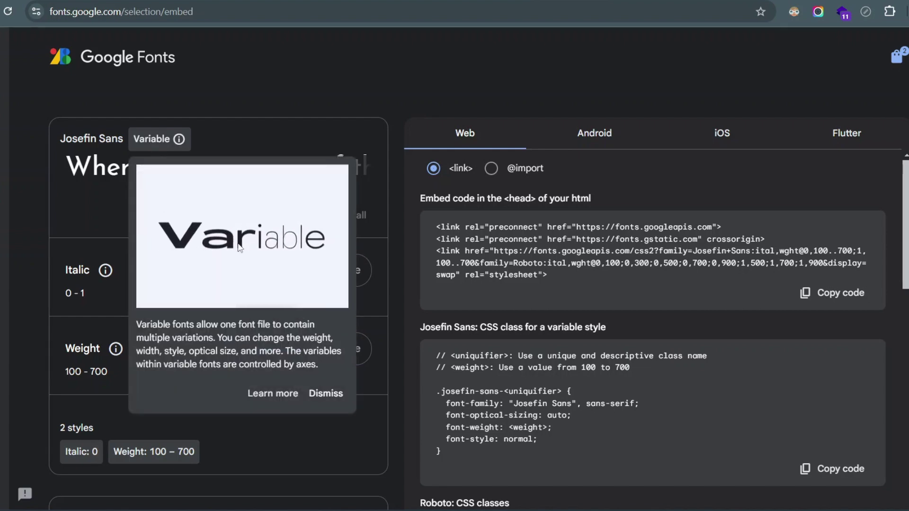
left_click_drag(144, 338, 163, 337)
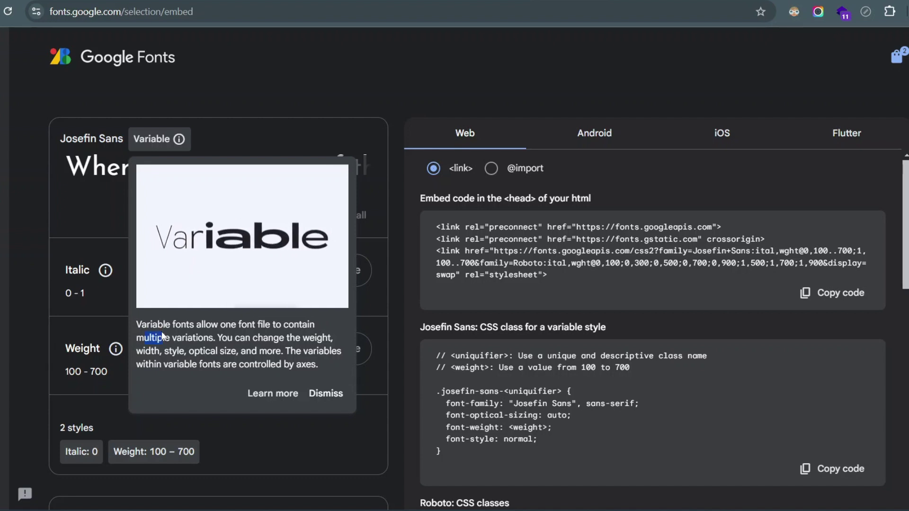
left_click_drag(65, 372, 130, 373)
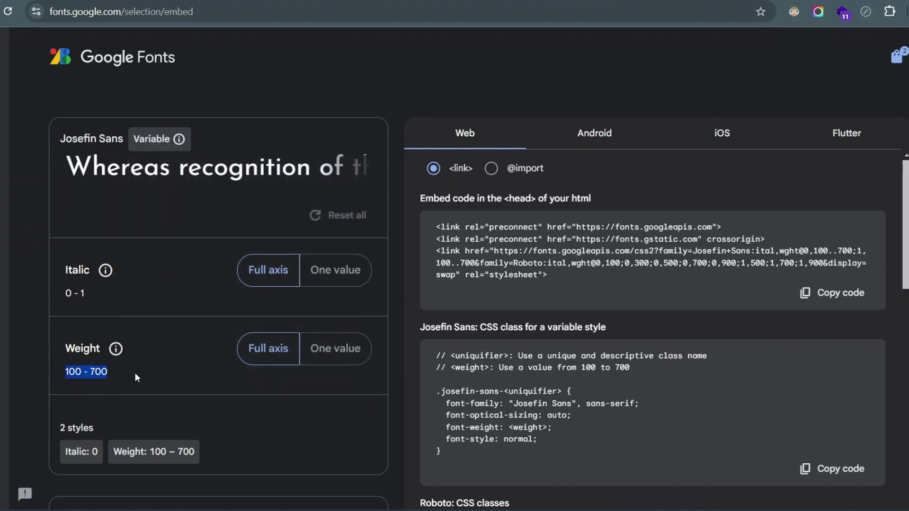
Highlight Roboto's Static label, scroll to its style toggles, then select a block of Roboto font files.
scroll(487, 187, "down", 7)
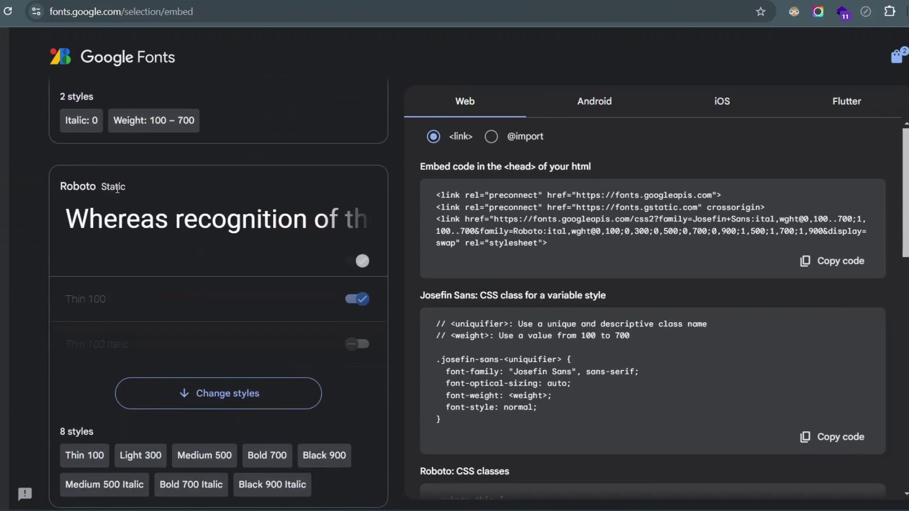
double_click(104, 190)
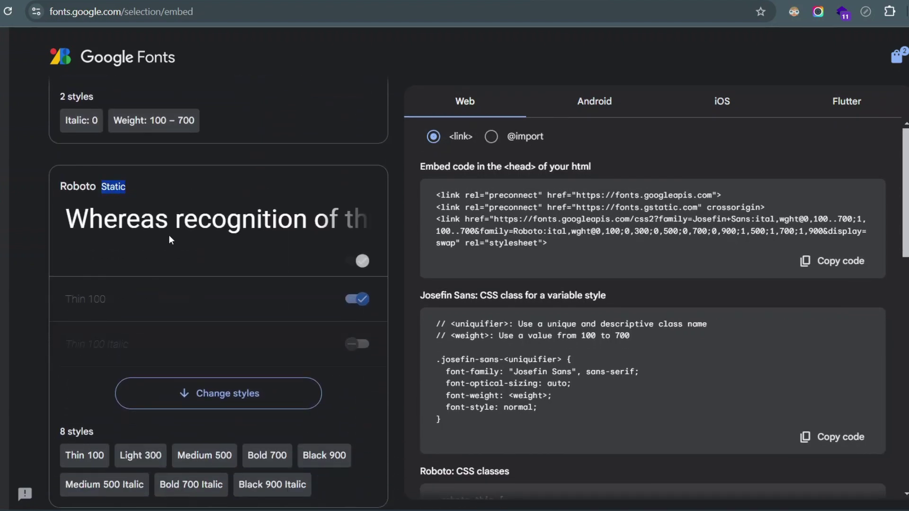
left_click(96, 188)
scroll(257, 297, "down", 5)
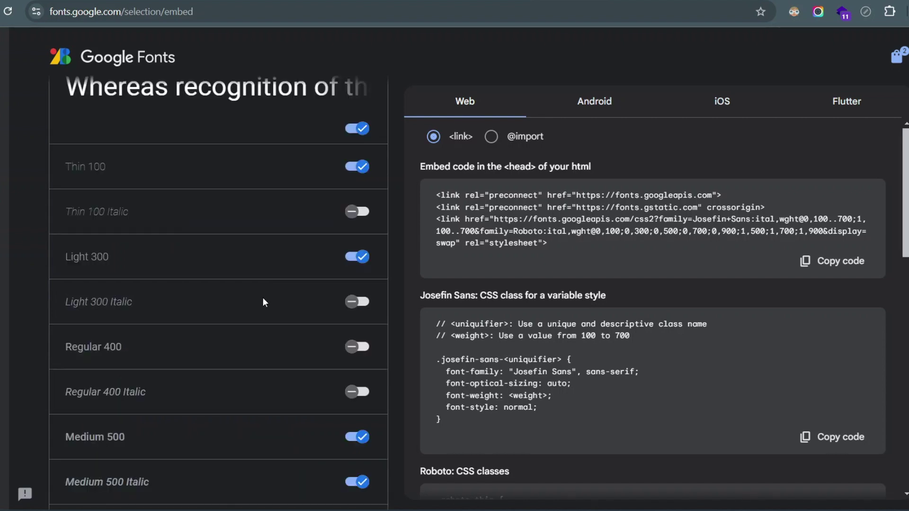
scroll(334, 341, "down", 1)
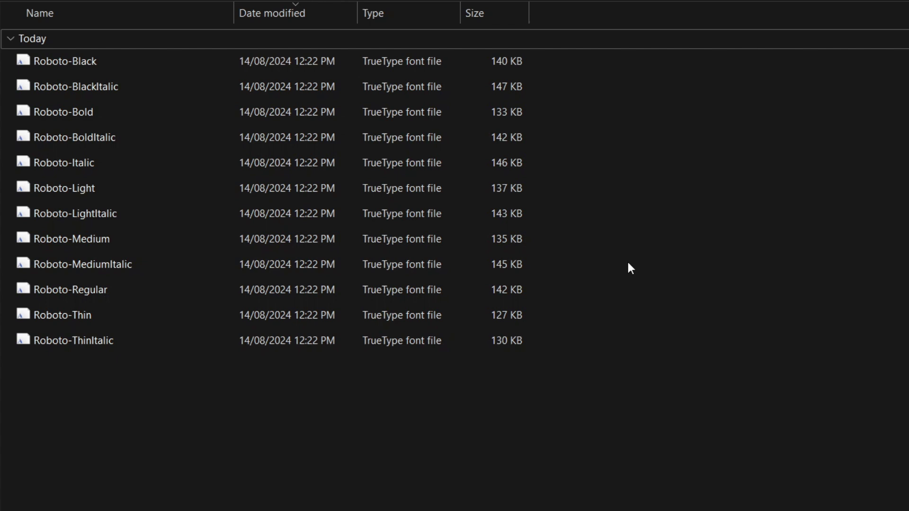
left_click_drag(626, 260, 175, 94)
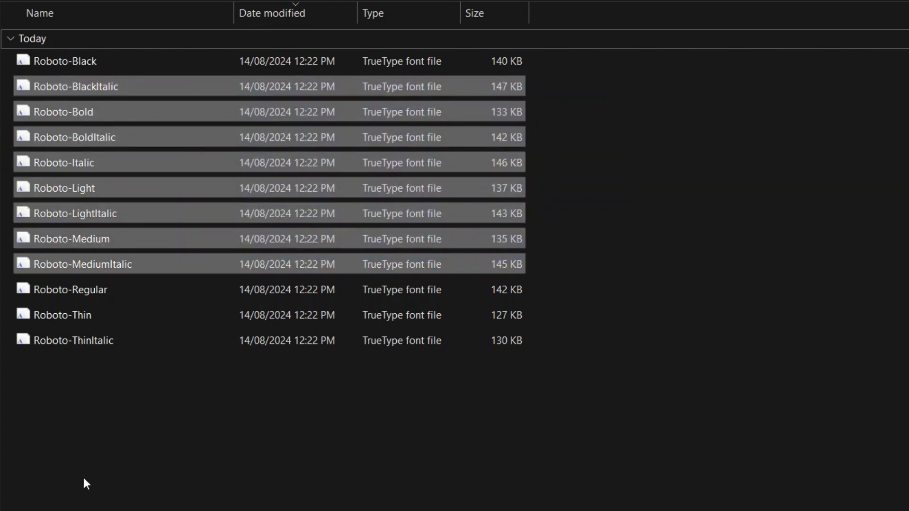
Select the Roboto font files from Roboto-Bold through Roboto-ThinItalic.
left_click_drag(83, 479, 251, 121)
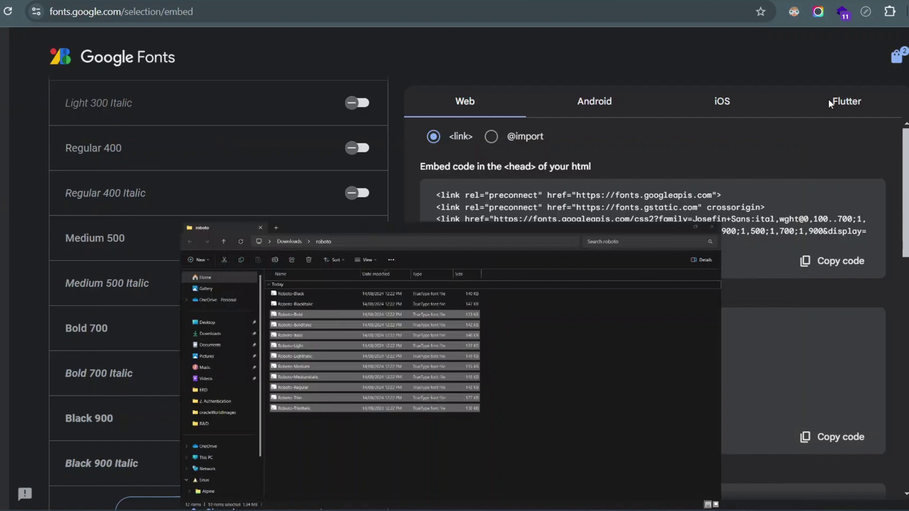
Back in Google Fonts, show the explanation of why Josefin Sans is a variable font.
left_click(462, 209)
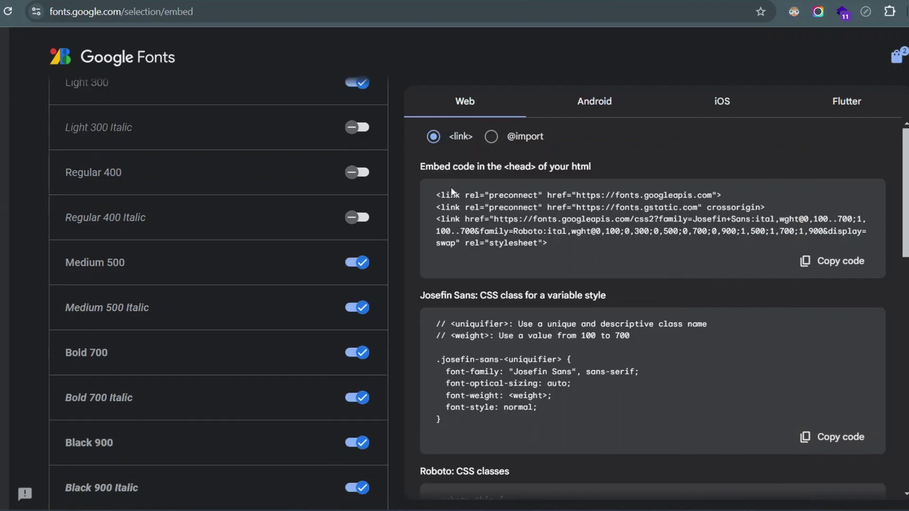
scroll(150, 189, "up", 8)
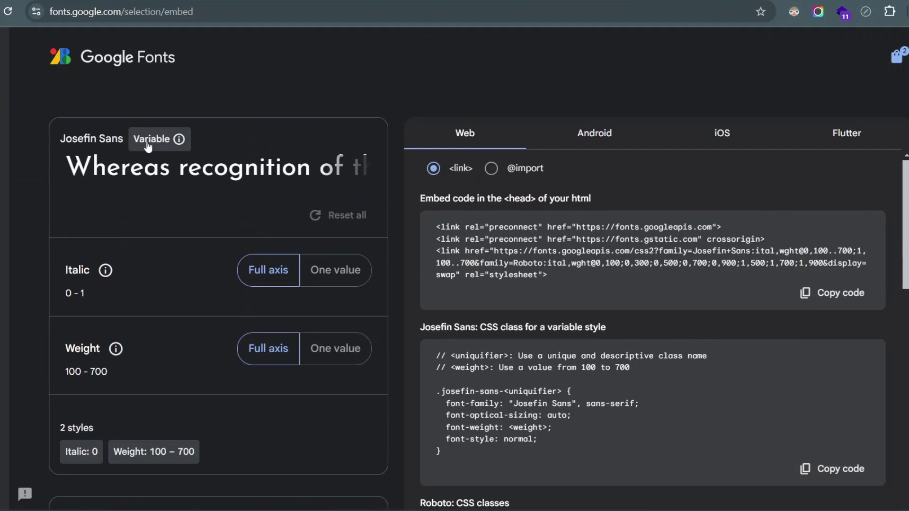
left_click(179, 139)
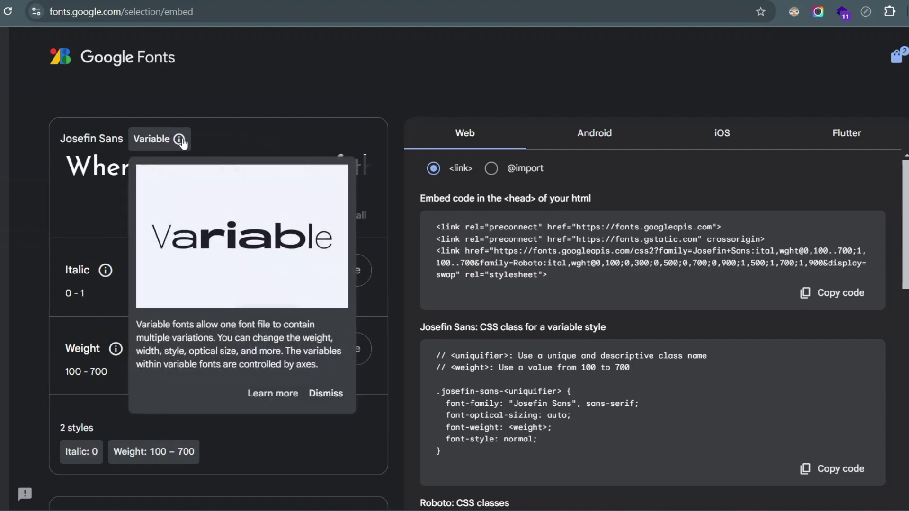
scroll(84, 301, "down", 5)
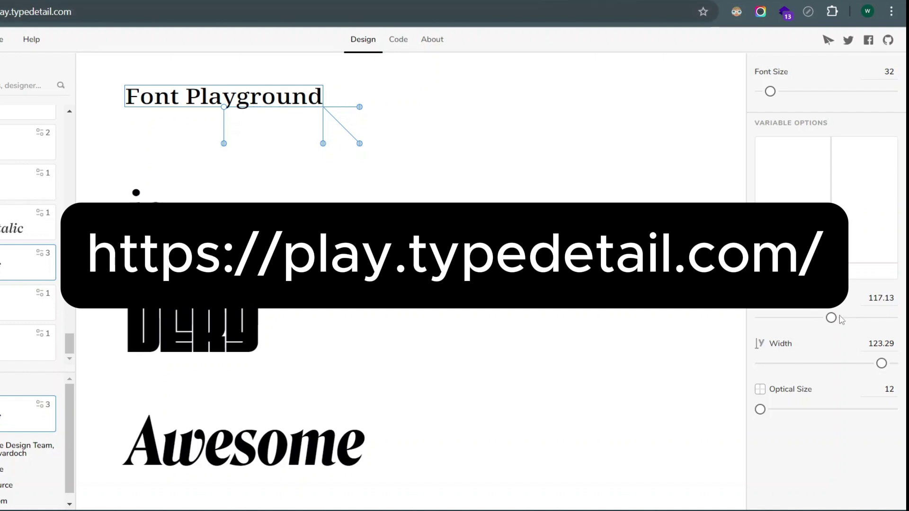
Set the Font Playground heading's weight to 28 and its width to 130 for a thin, extended look.
mouse_move(832, 318)
left_mouse_down()
mouse_move(899, 318)
mouse_move(769, 322)
mouse_move(903, 335)
left_mouse_up()
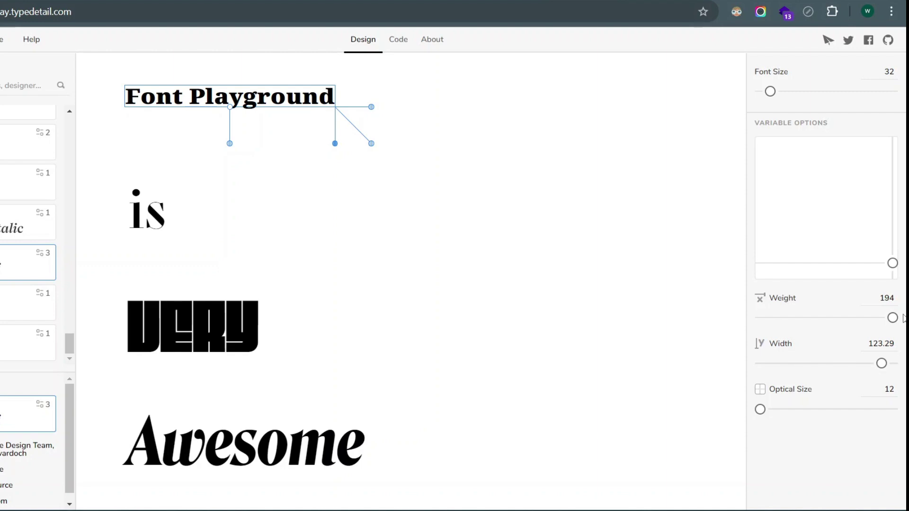
left_click_drag(883, 363, 902, 365)
left_click_drag(893, 319, 759, 318)
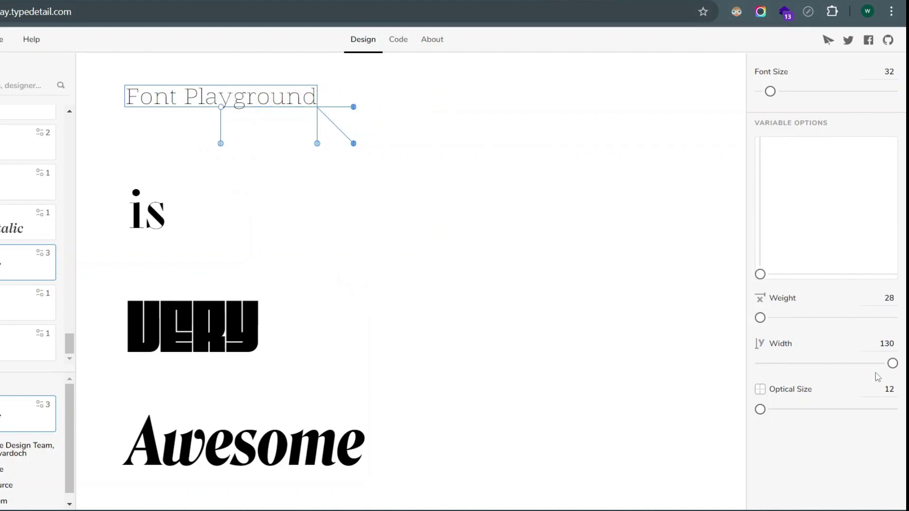
left_click_drag(890, 369, 905, 410)
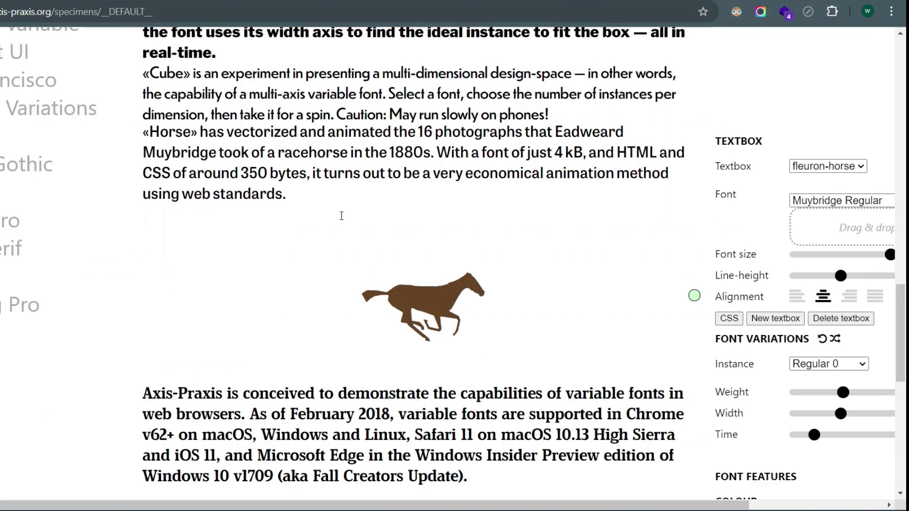
Increase the Sheared axis and reduce the Stripes axis on the PLAYGROUND letters, then select the Y.
scroll(342, 216, "up", 15)
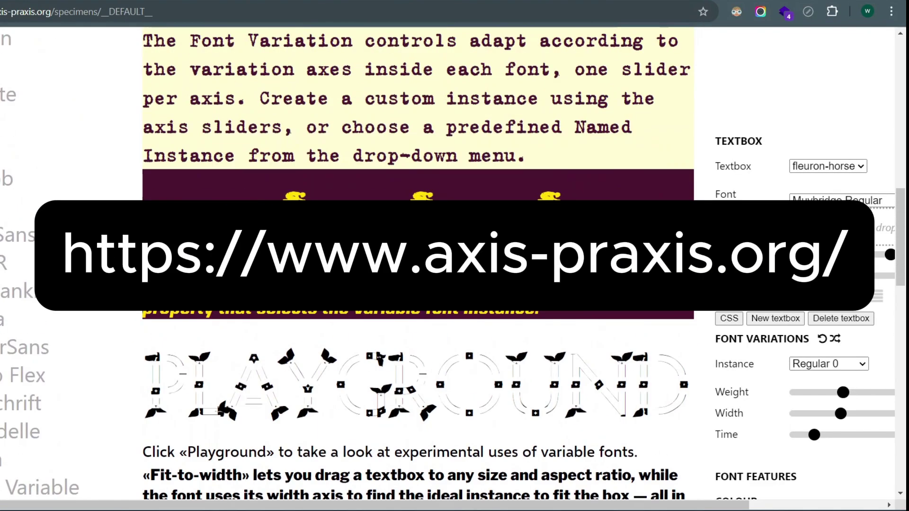
scroll(543, 210, "down", 15)
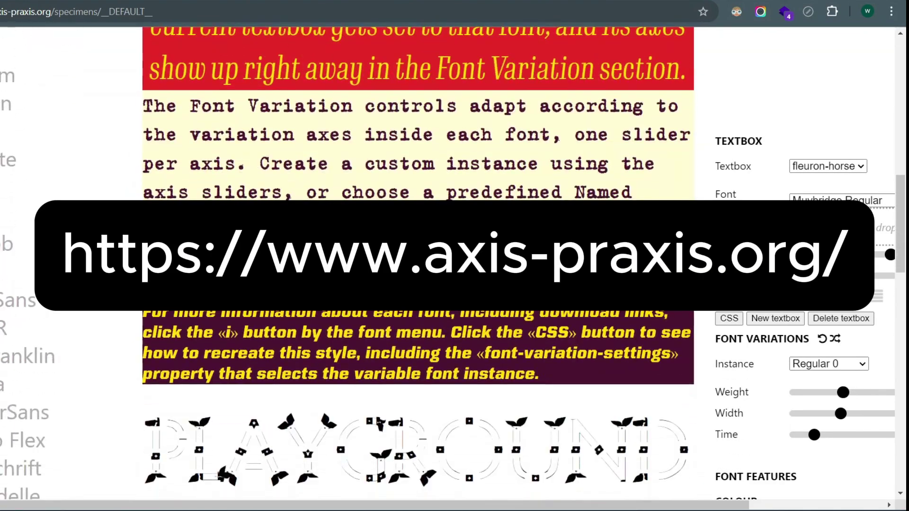
scroll(543, 209, "up", 4)
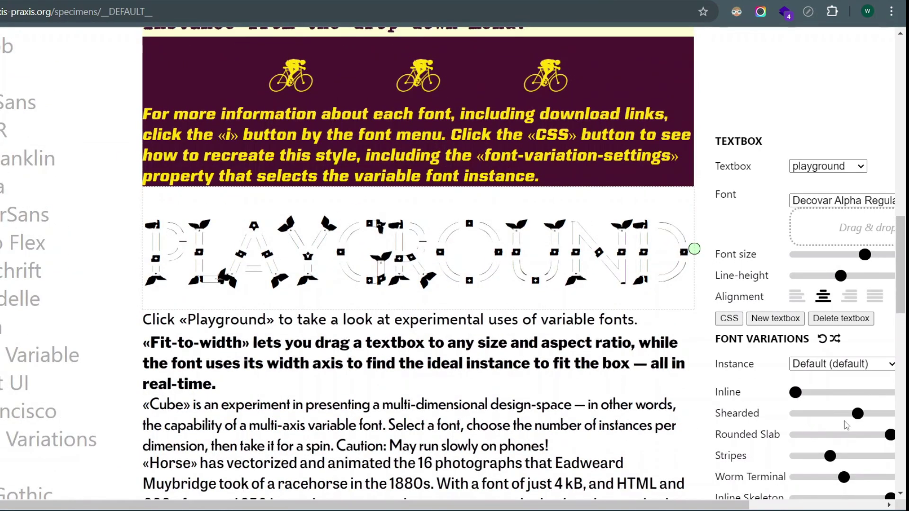
left_click_drag(856, 413, 903, 414)
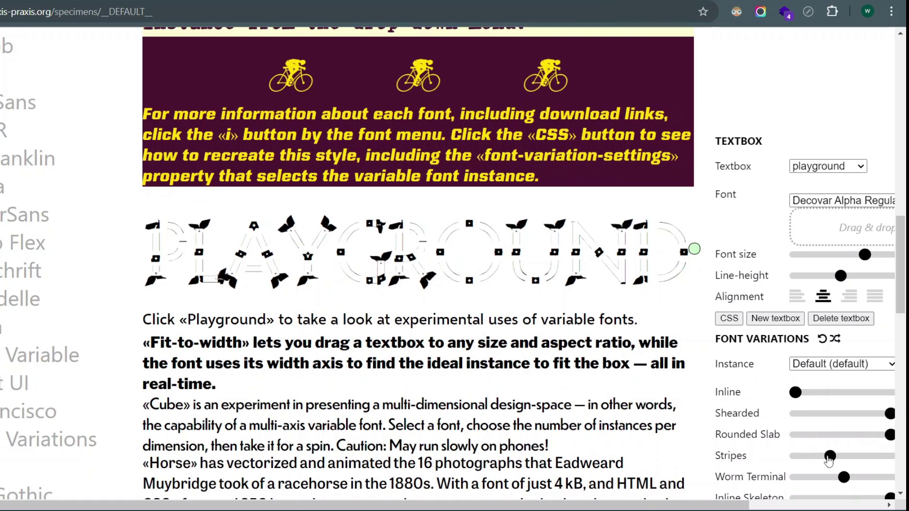
mouse_move(829, 456)
left_mouse_down()
mouse_move(858, 458)
mouse_move(836, 457)
left_mouse_up()
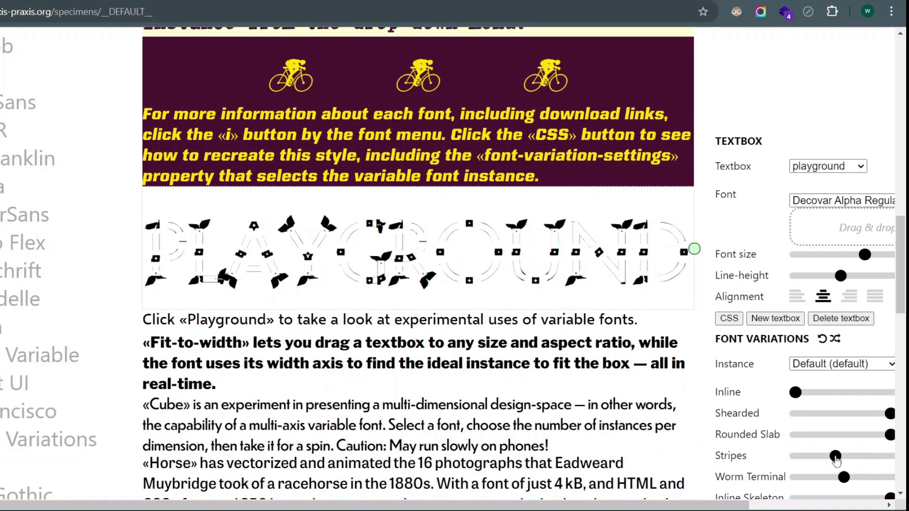
left_click_drag(835, 457, 857, 479)
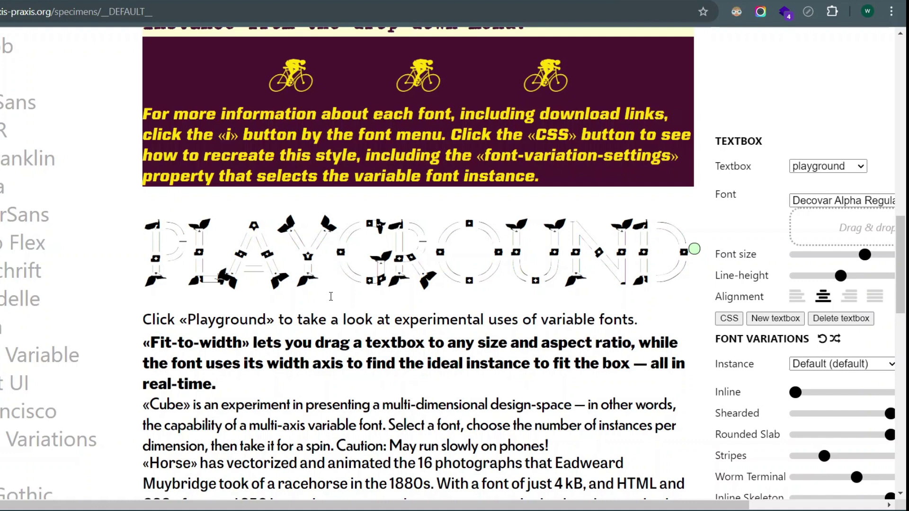
scroll(331, 296, "down", 5)
scroll(425, 165, "up", 4)
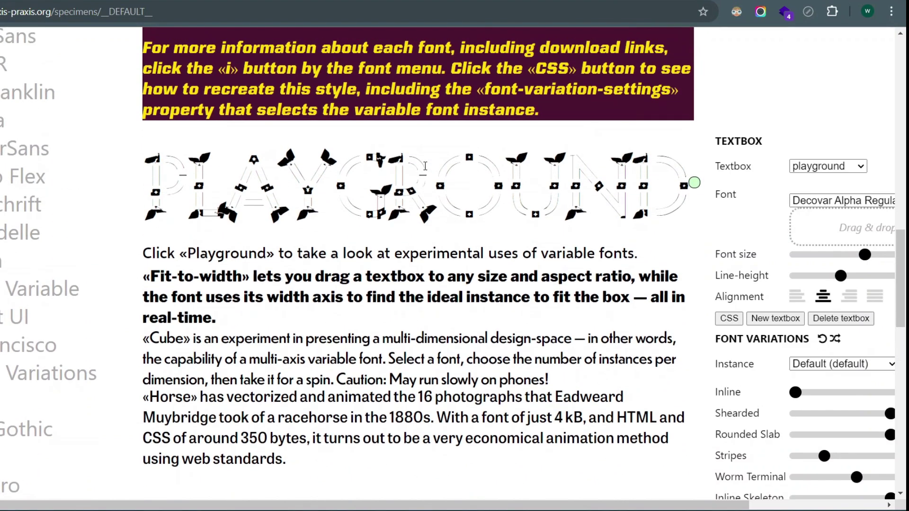
left_click_drag(288, 178, 359, 184)
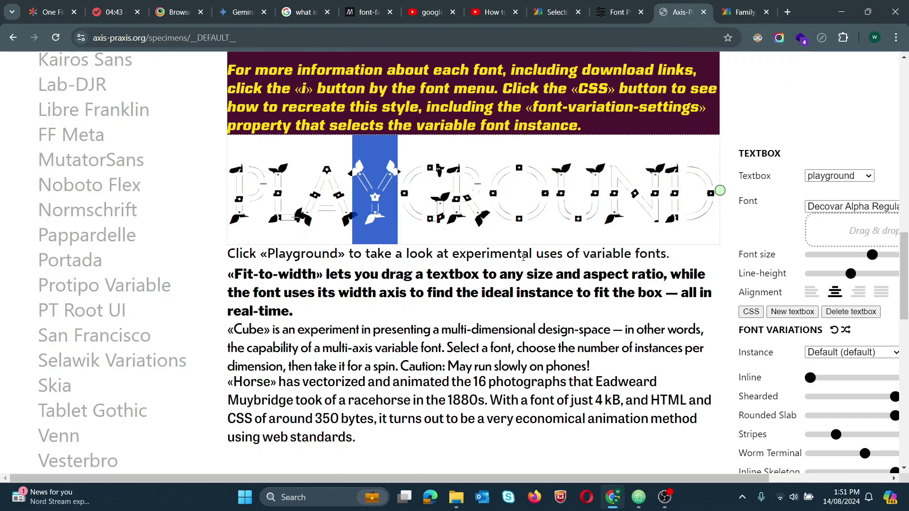
Select the Muybridge horse sample and shift its Time axis to a new running pose.
scroll(523, 258, "down", 3)
scroll(523, 257, "down", 1)
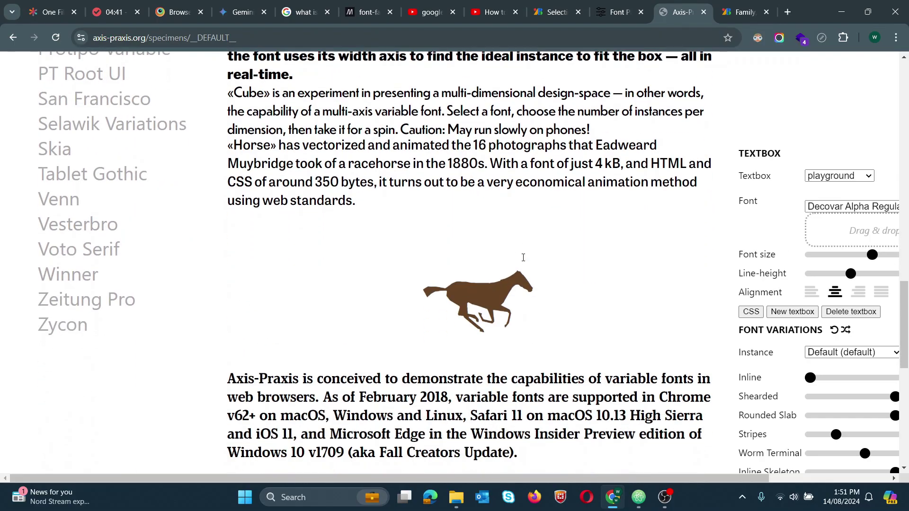
left_click(610, 287)
left_click_drag(827, 416, 851, 417)
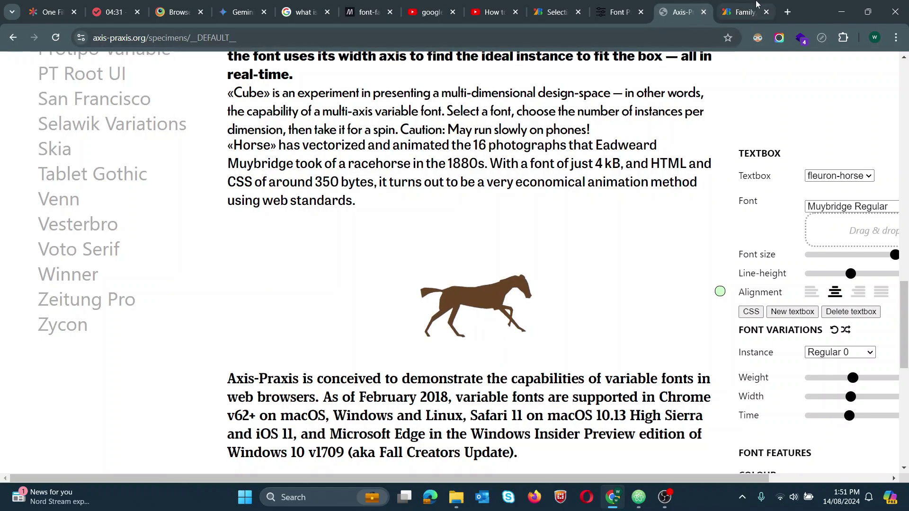
Return to the Google Fonts embed code page.
left_click(618, 4)
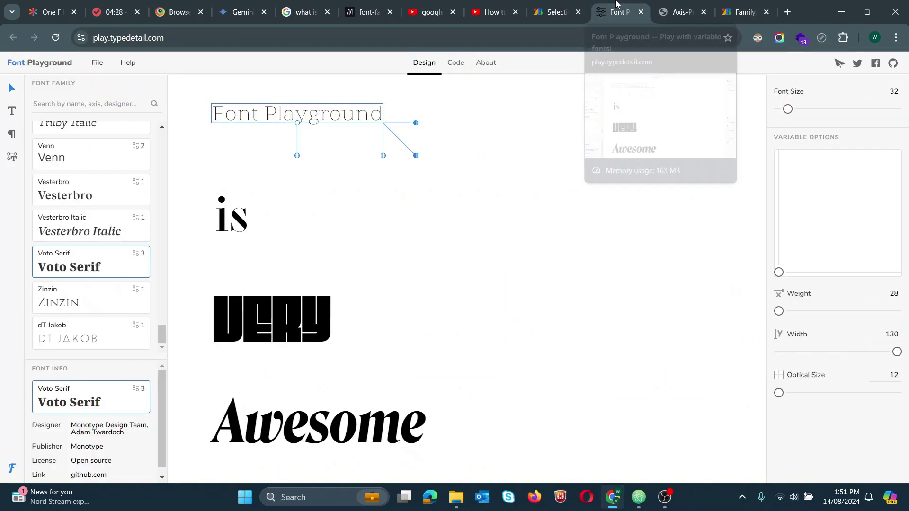
left_click(544, 11)
scroll(170, 189, "up", 4)
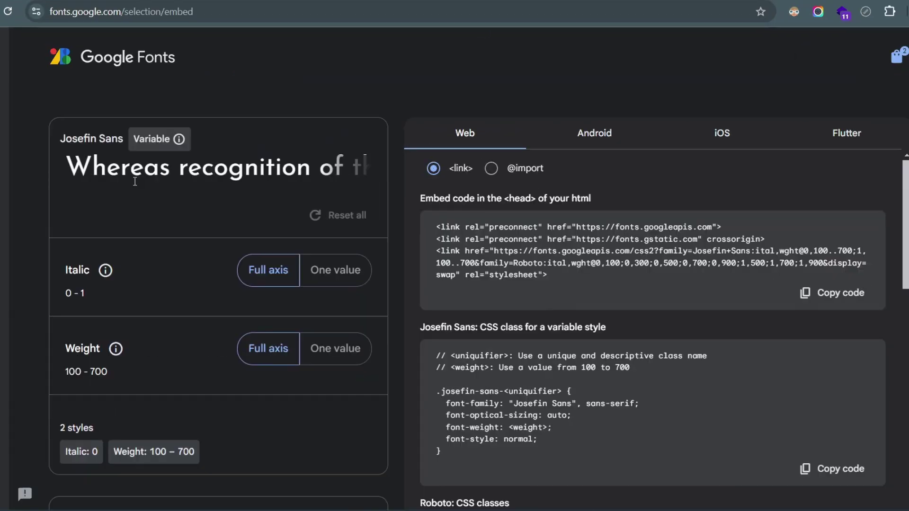
scroll(169, 189, "down", 8)
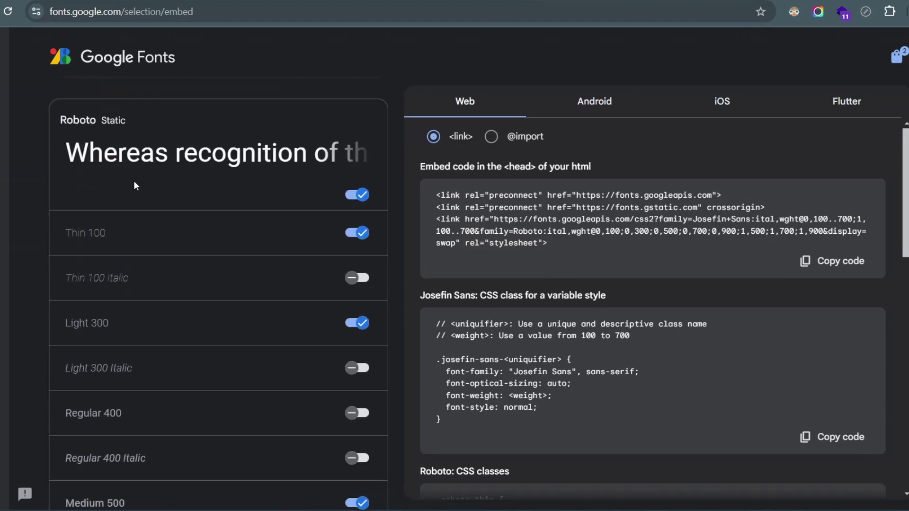
Open the font family glossary article and highlight its paragraph defining a font family.
left_click(523, 4)
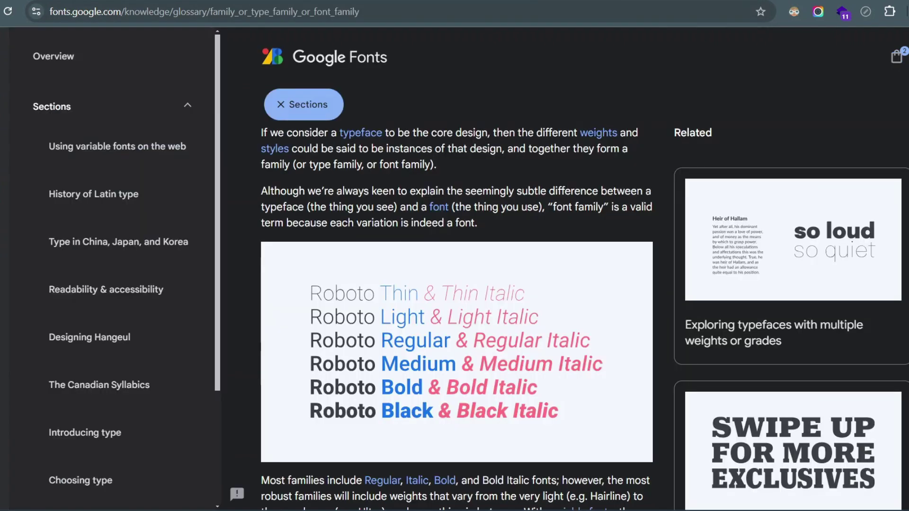
scroll(547, 132, "up", 2)
left_click_drag(299, 155, 471, 144)
left_click(452, 144)
left_click_drag(262, 199, 485, 236)
scroll(450, 239, "down", 3)
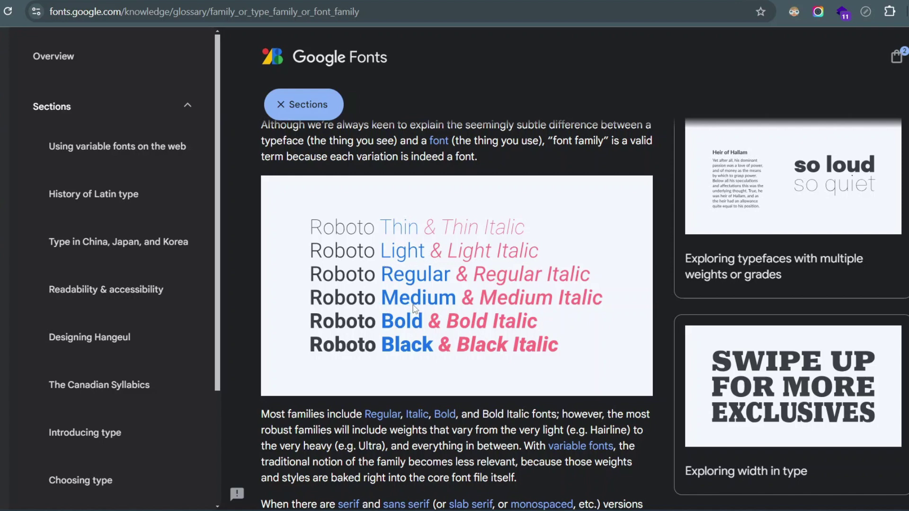
scroll(393, 229, "up", 2)
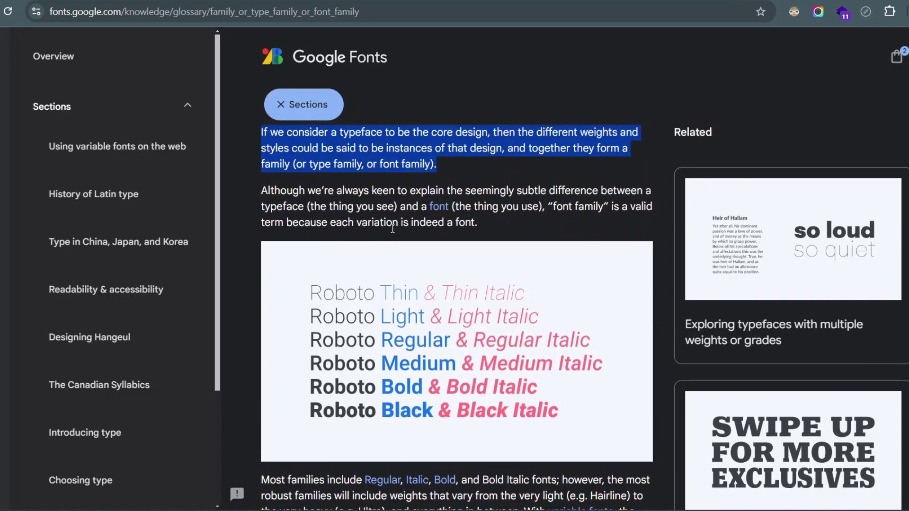
scroll(393, 229, "up", 2)
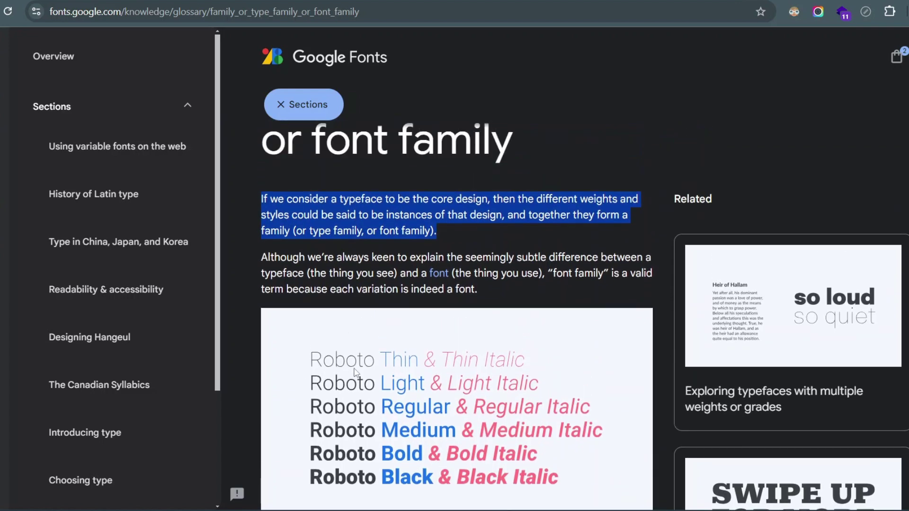